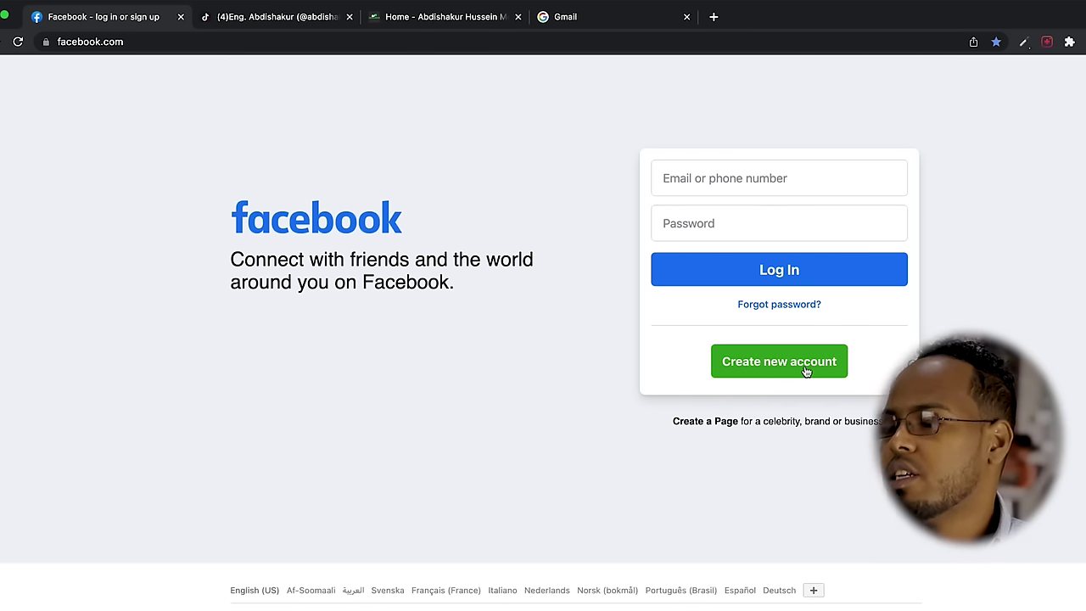
Open Facebook's new-account form and leave the first name, last name and mobile fields blank to show their errors.
{"action": "left_click", "coordinate": [806, 371]}
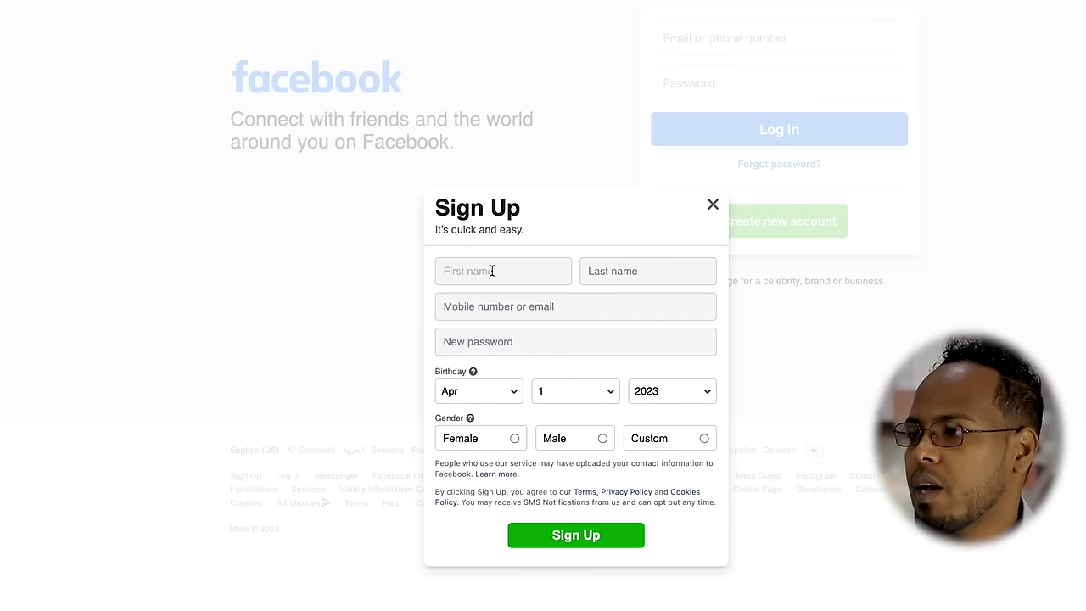
{"action": "left_click", "coordinate": [643, 270]}
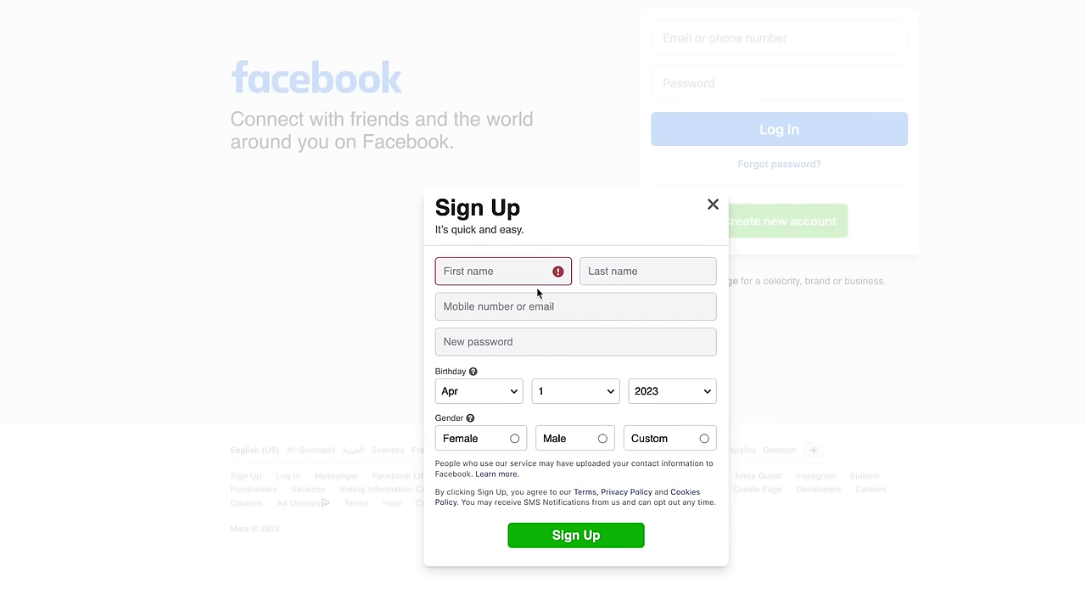
{"action": "left_click", "coordinate": [512, 306]}
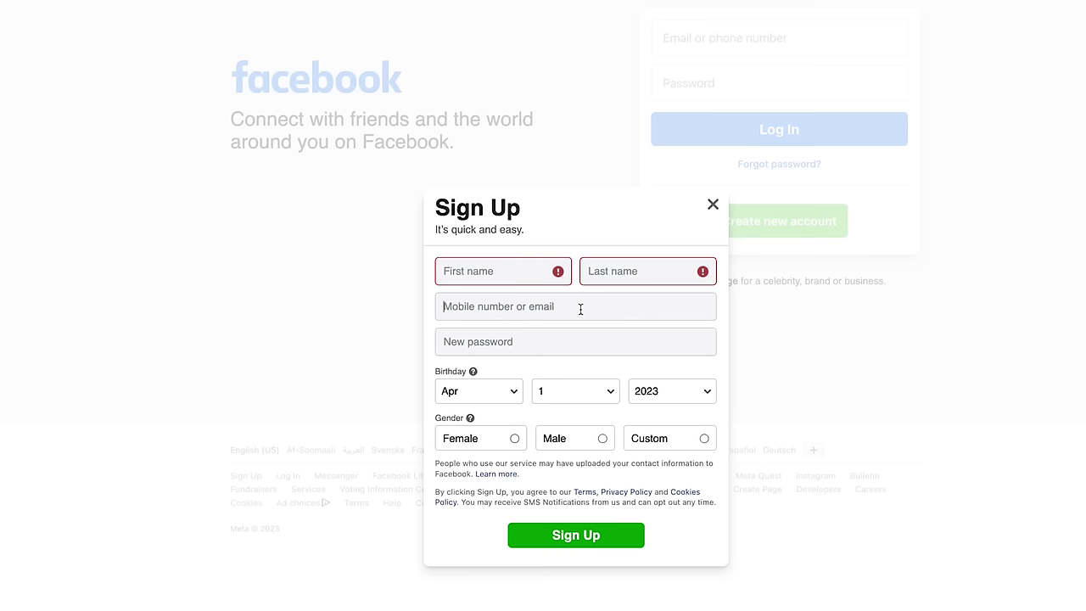
{"action": "left_click", "coordinate": [507, 337]}
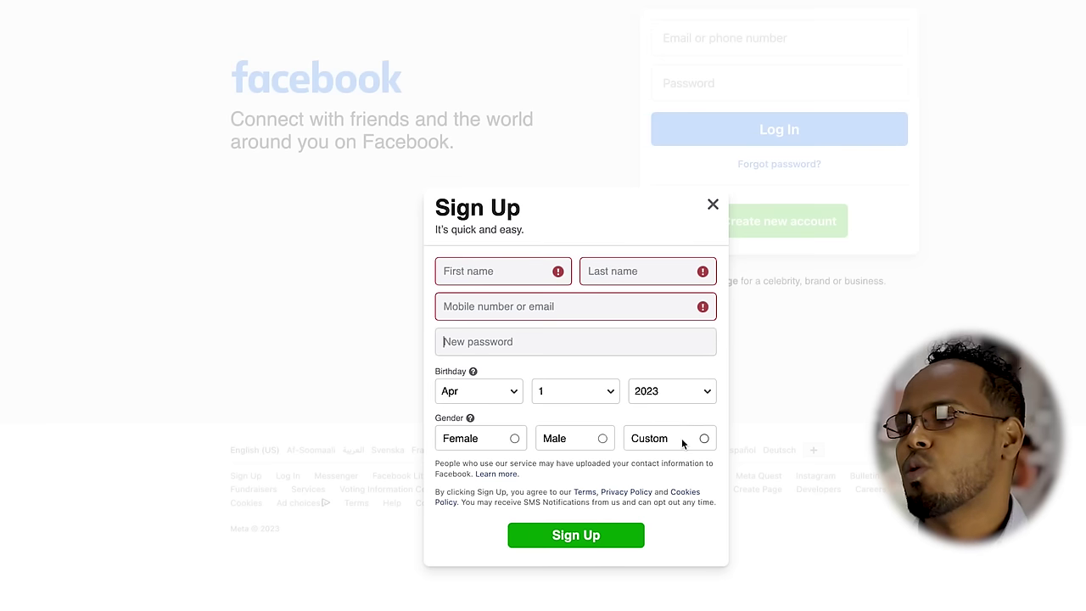
Enter the user's first name and last name in the sign-up form.
{"action": "left_click", "coordinate": [511, 254]}
{"action": "key", "text": "Tab"}
{"action": "key", "text": "Tab"}
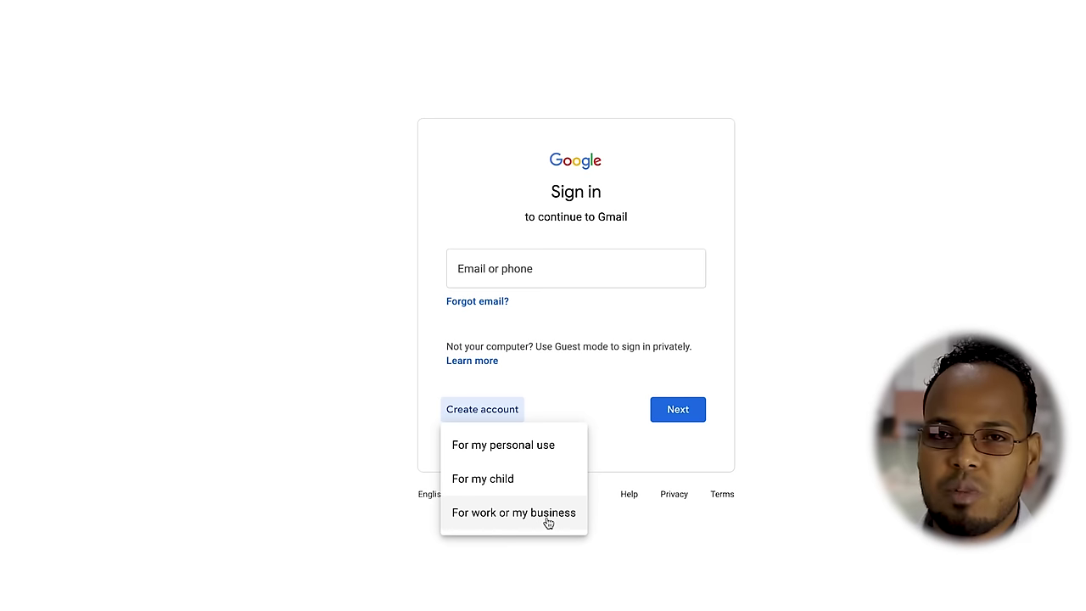
Choose a Google account for personal use and go to the First name field.
{"action": "left_click", "coordinate": [536, 448]}
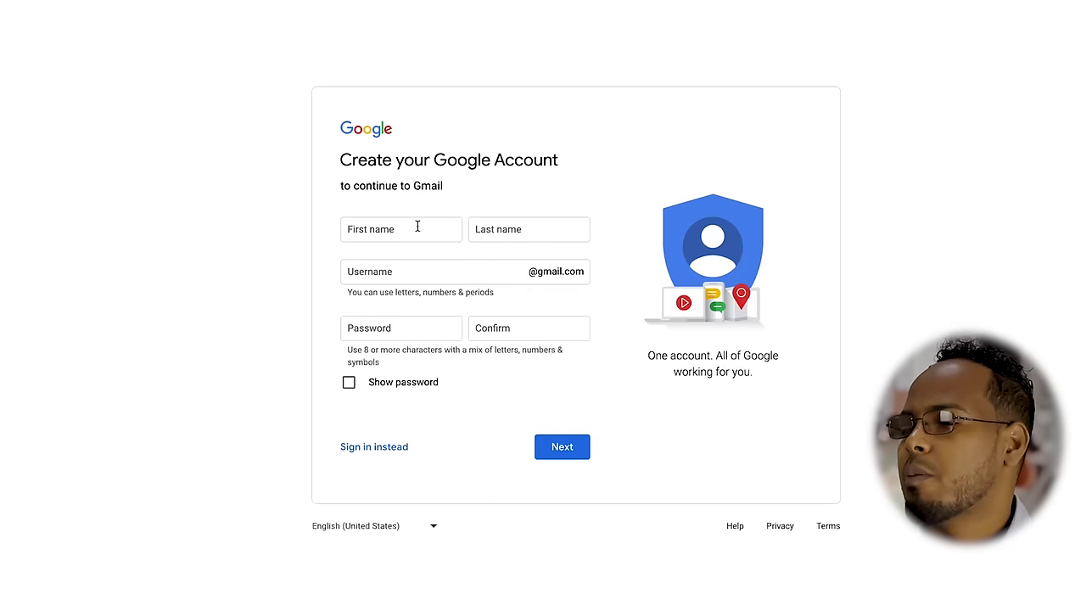
{"action": "left_click", "coordinate": [414, 227]}
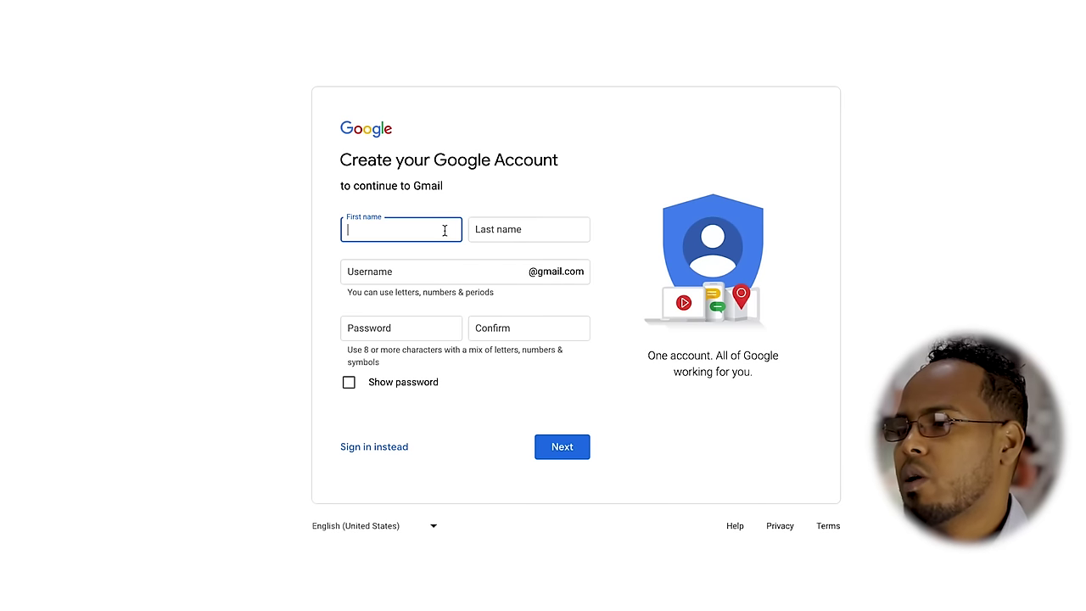
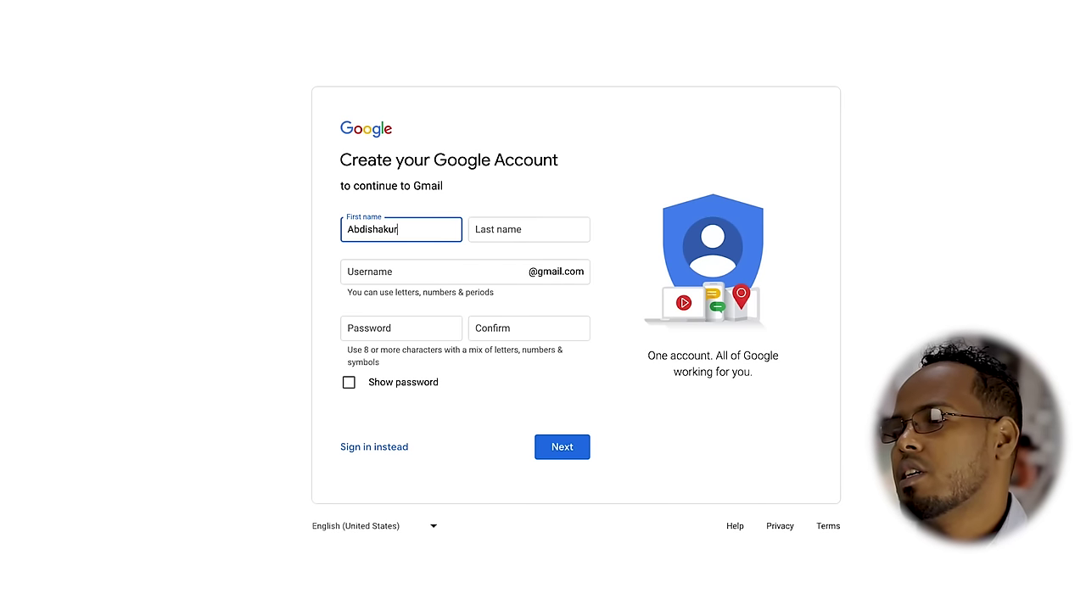
Enter the user's first and last name and choose the account username.
{"action": "key", "text": "Tab"}
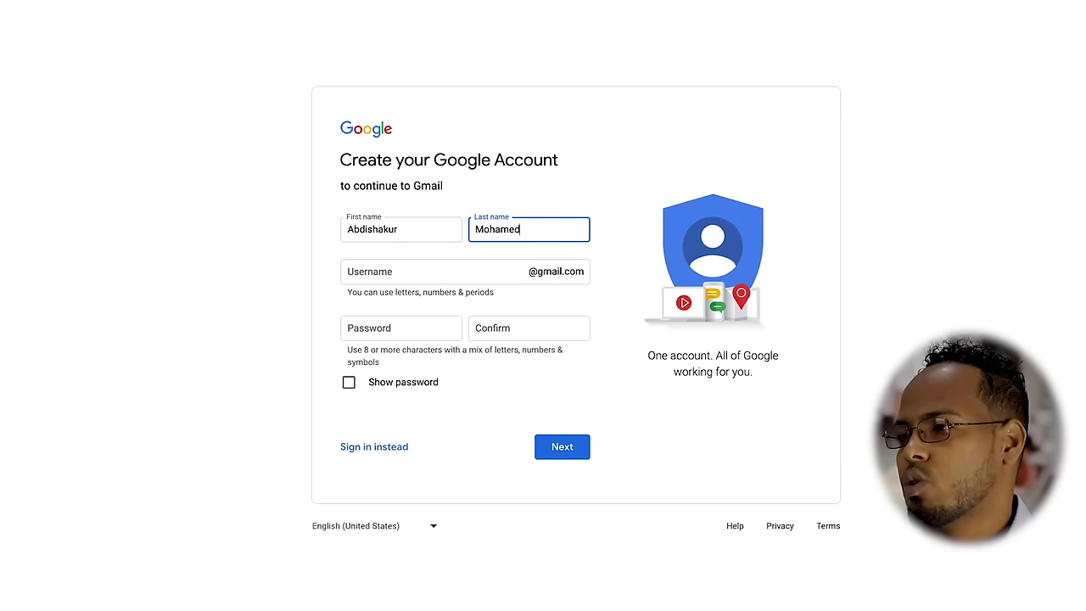
{"action": "key", "text": "Tab"}
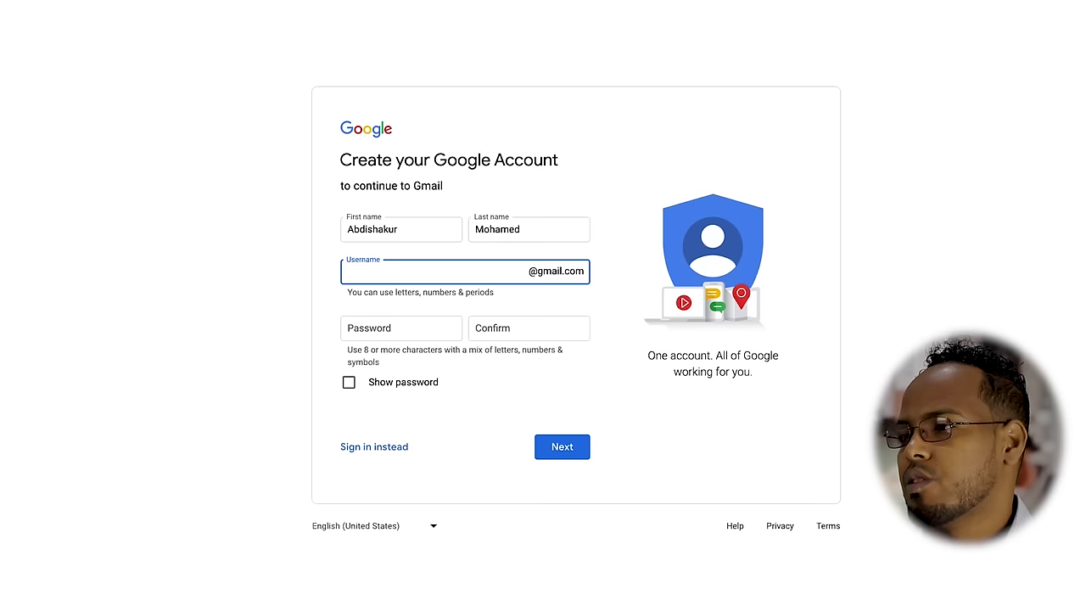
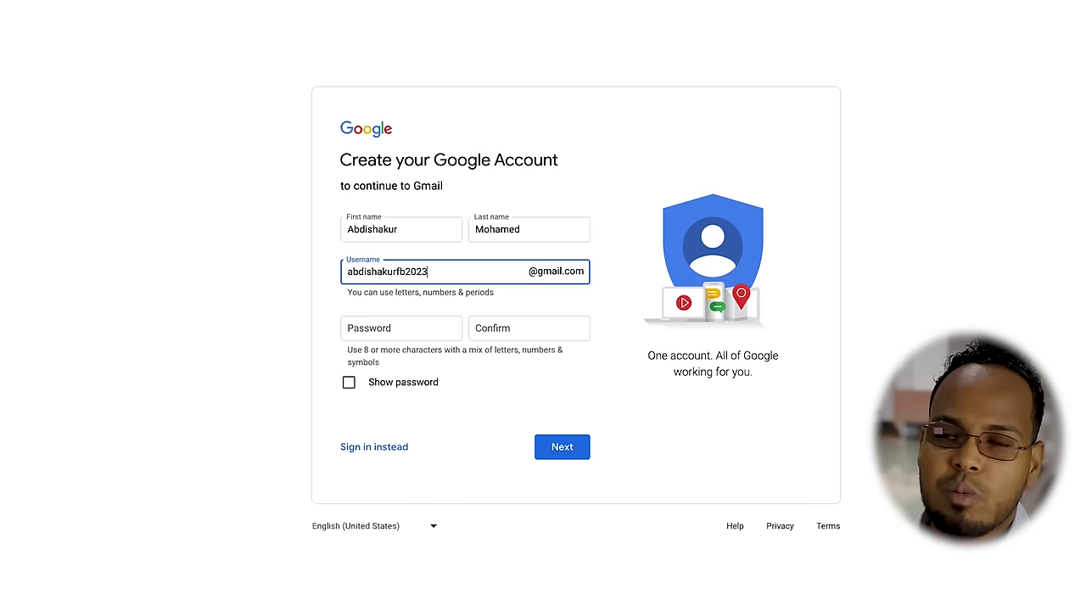
{"action": "left_click", "coordinate": [587, 286]}
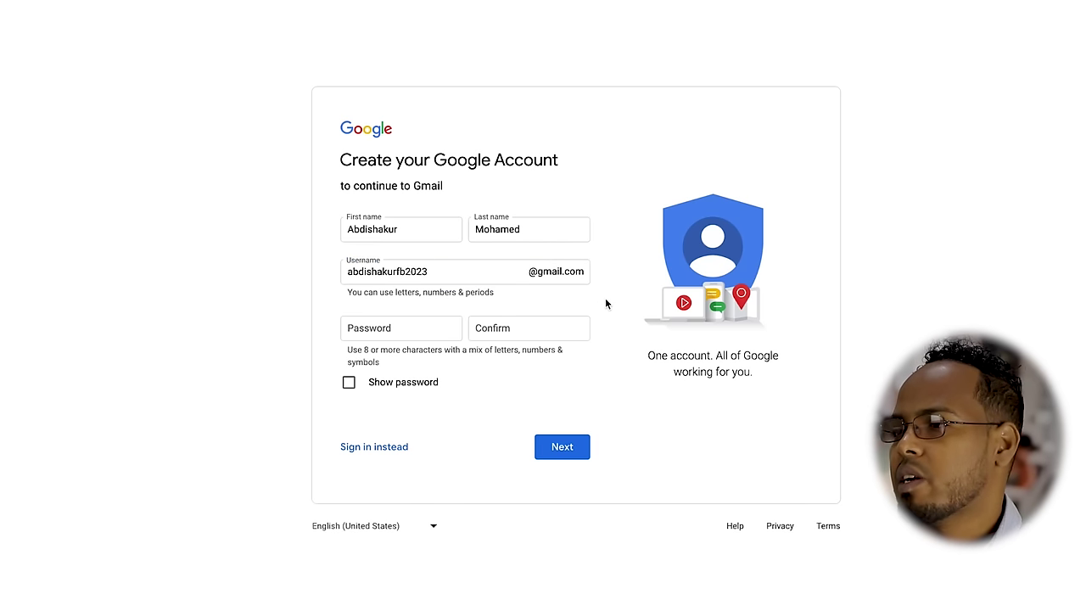
{"action": "left_click", "coordinate": [410, 327]}
{"action": "left_click", "coordinate": [493, 276]}
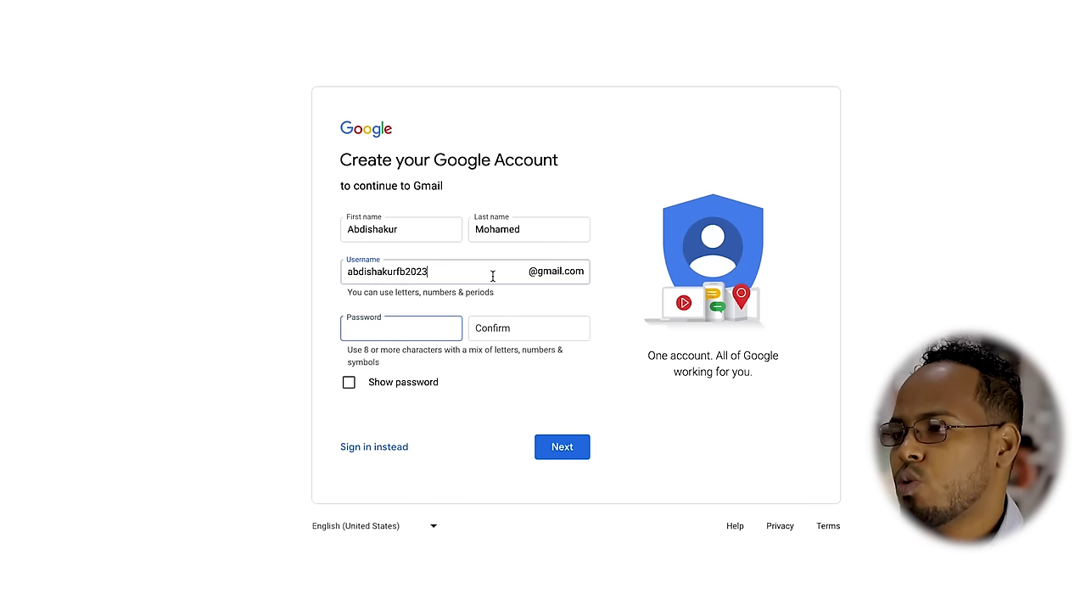
{"action": "left_click", "coordinate": [557, 308]}
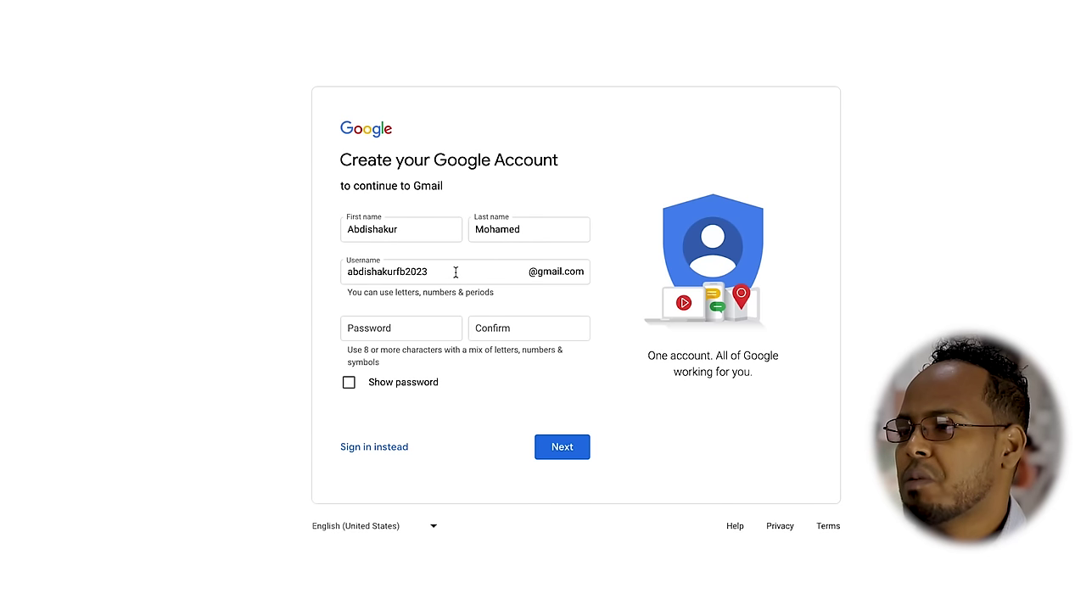
Paste the chosen password into Password and Confirm, then continue to the next page.
{"action": "left_click", "coordinate": [422, 334]}
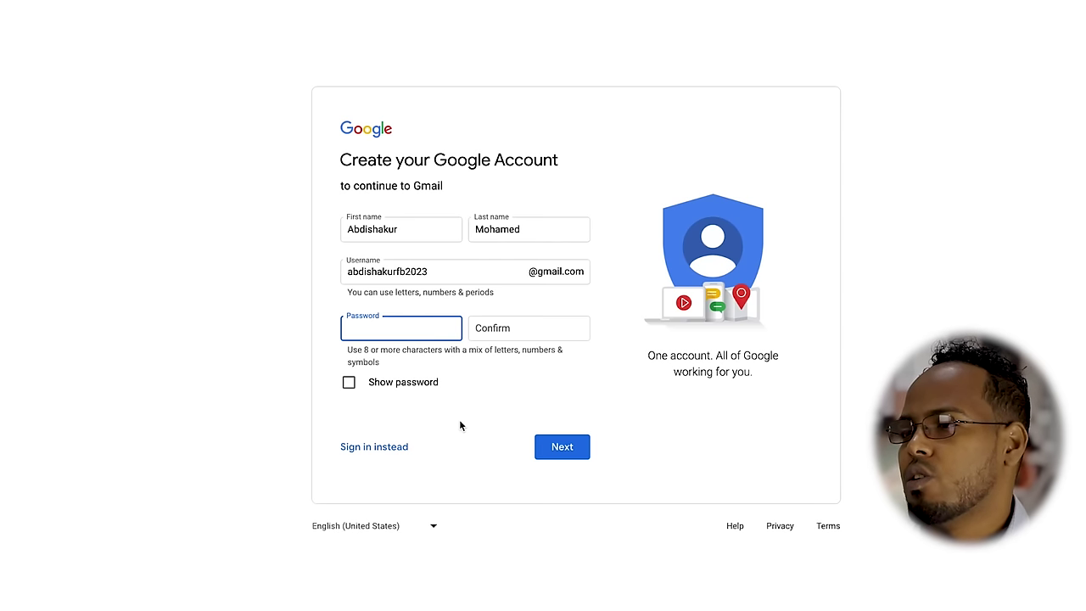
{"action": "key", "text": "ctrl+v"}
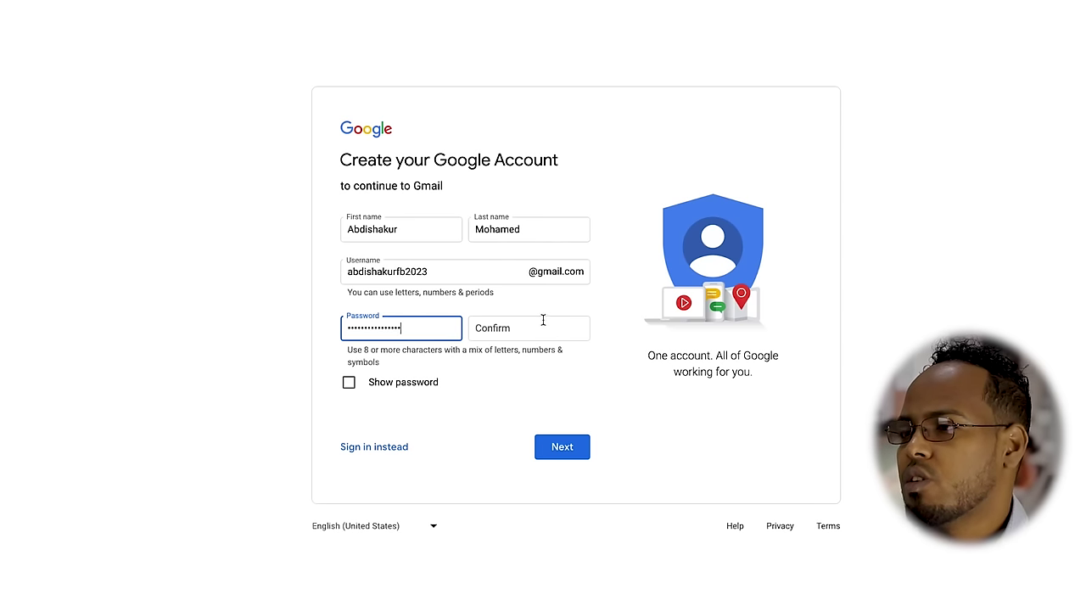
{"action": "left_click", "coordinate": [543, 320]}
{"action": "key", "text": "ctrl+v"}
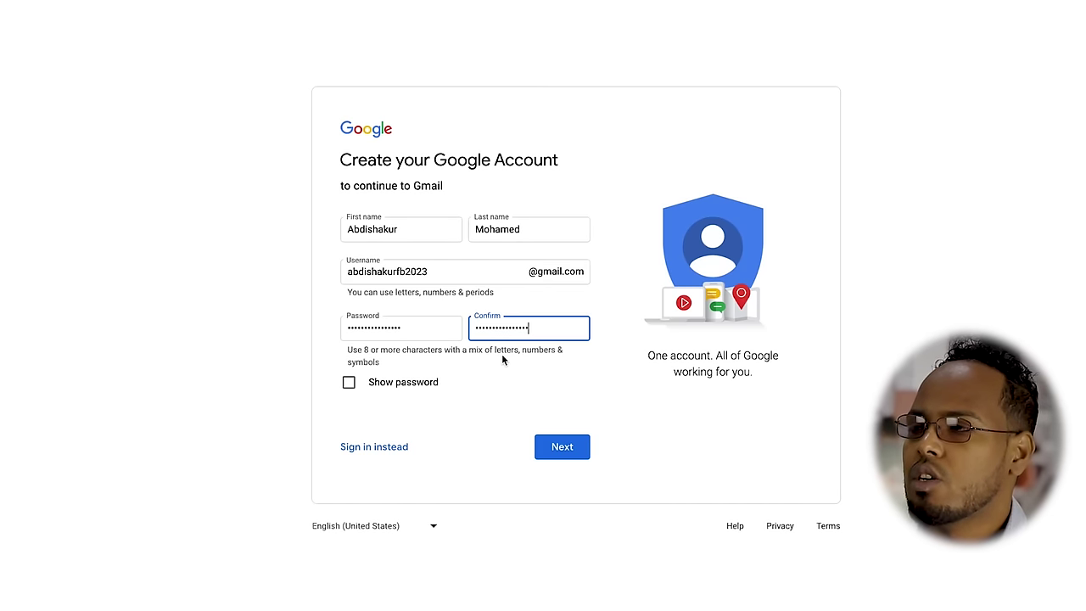
{"action": "left_click_drag", "start_coordinate": [384, 364], "coordinate": [345, 366]}
{"action": "left_click", "coordinate": [567, 451]}
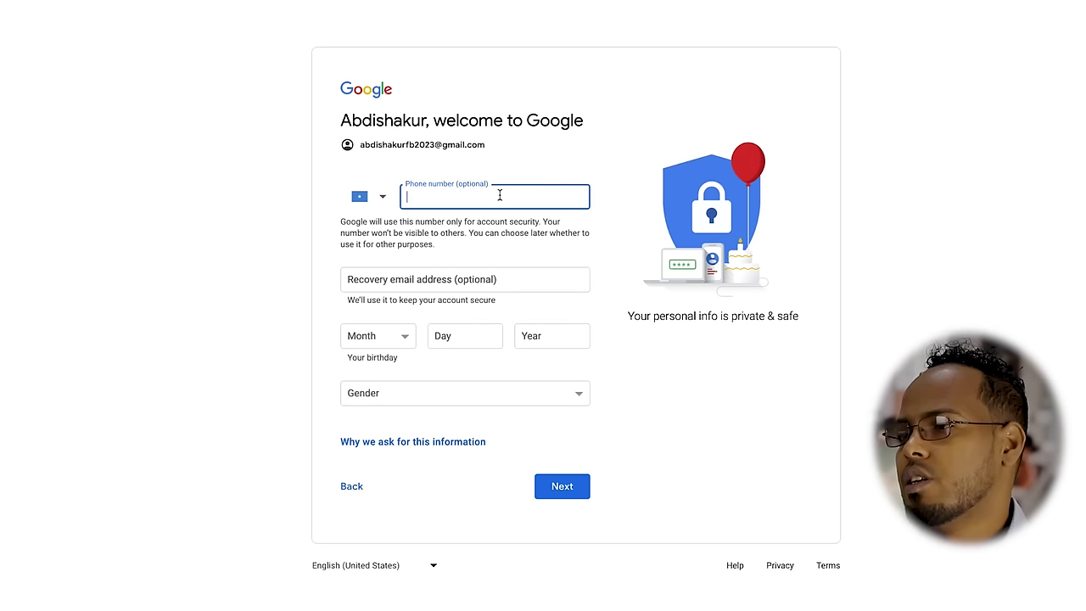
Enter the user's phone number, correcting the mistyped digits.
{"action": "type", "text": "66"}
{"action": "key", "text": "BackSpace"}
{"action": "key", "text": "BackSpace"}
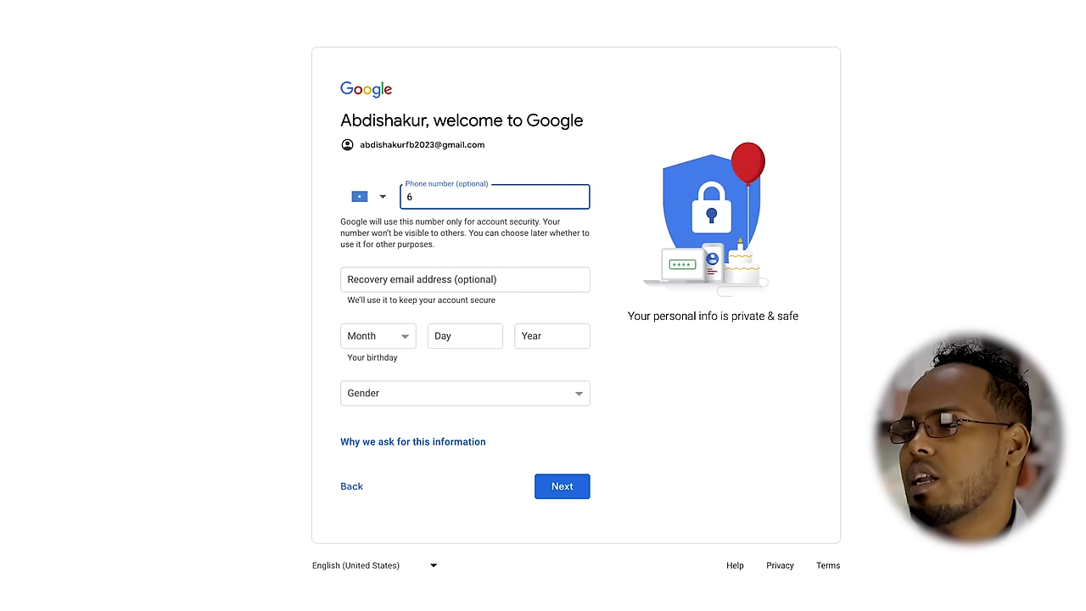
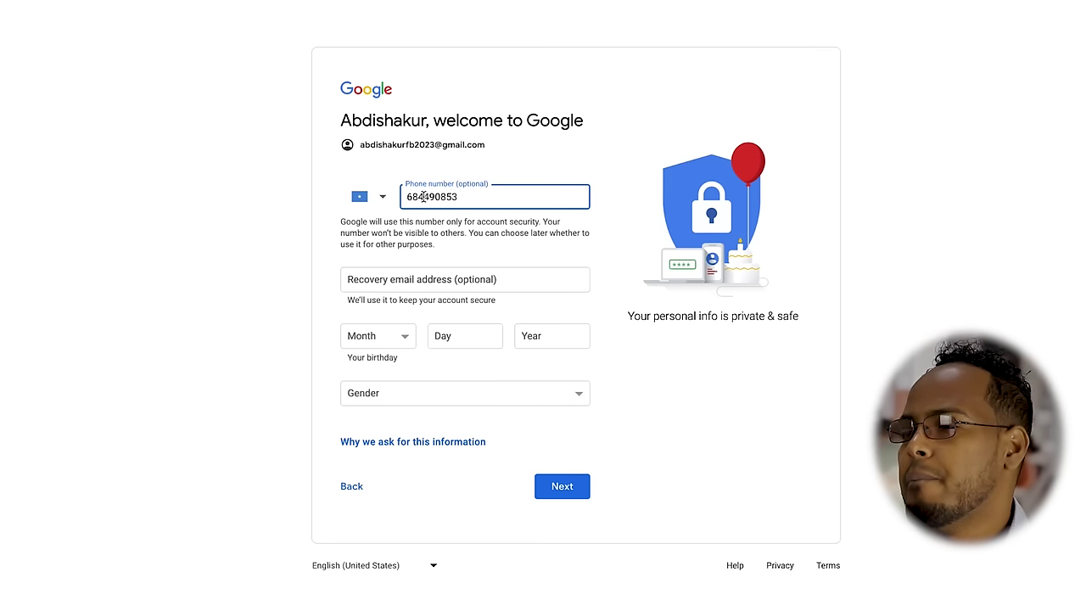
{"action": "left_click_drag", "start_coordinate": [428, 197], "coordinate": [497, 196]}
{"action": "left_click", "coordinate": [520, 198]}
Fill in the recovery email address and recheck the phone number.
{"action": "left_click", "coordinate": [408, 279]}
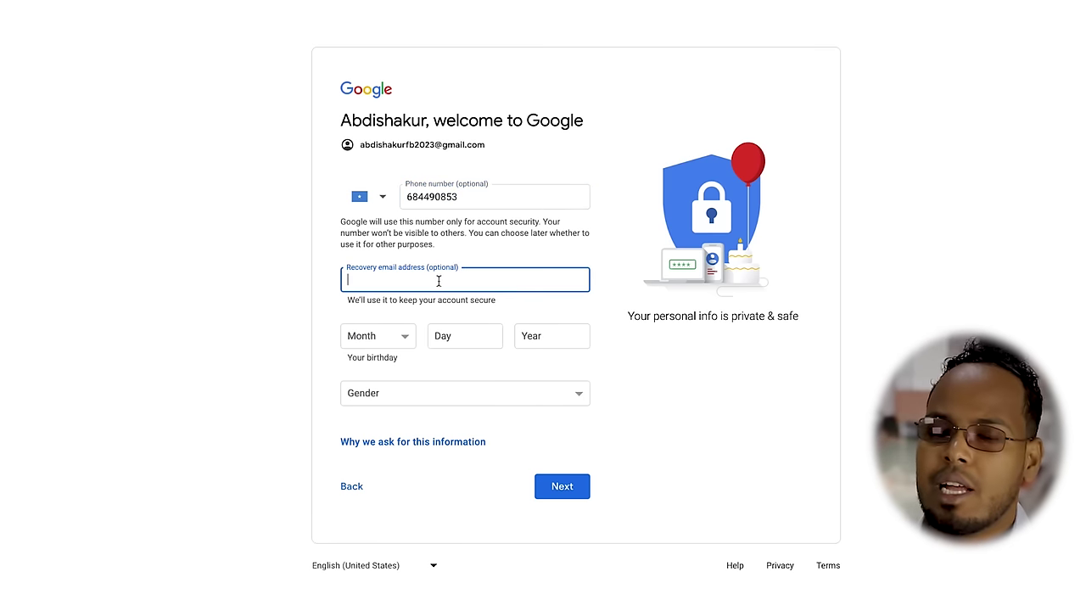
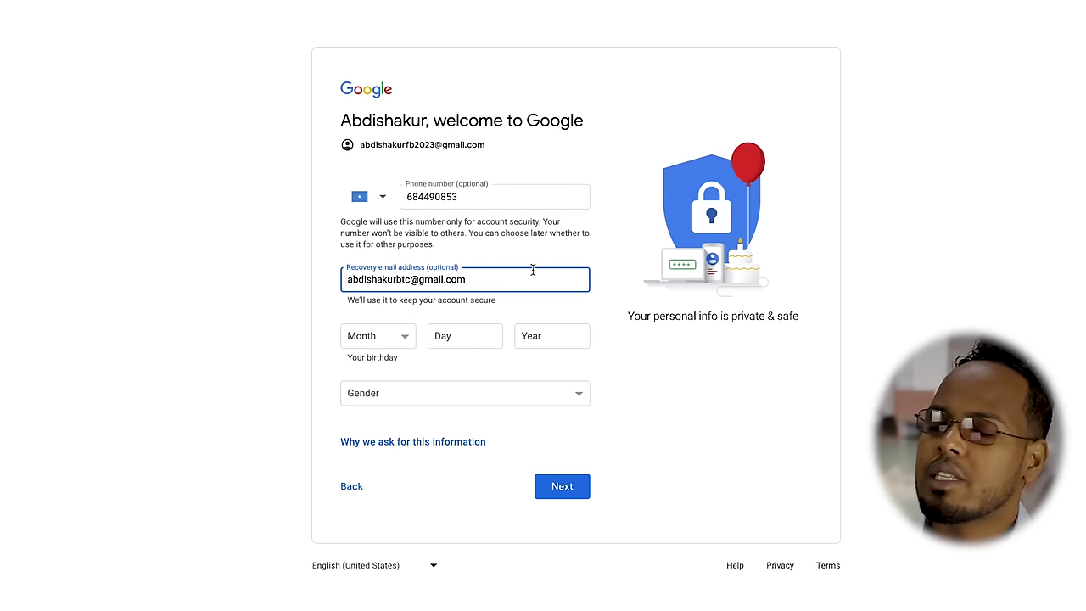
{"action": "left_click", "coordinate": [437, 196]}
{"action": "double_click", "coordinate": [436, 196]}
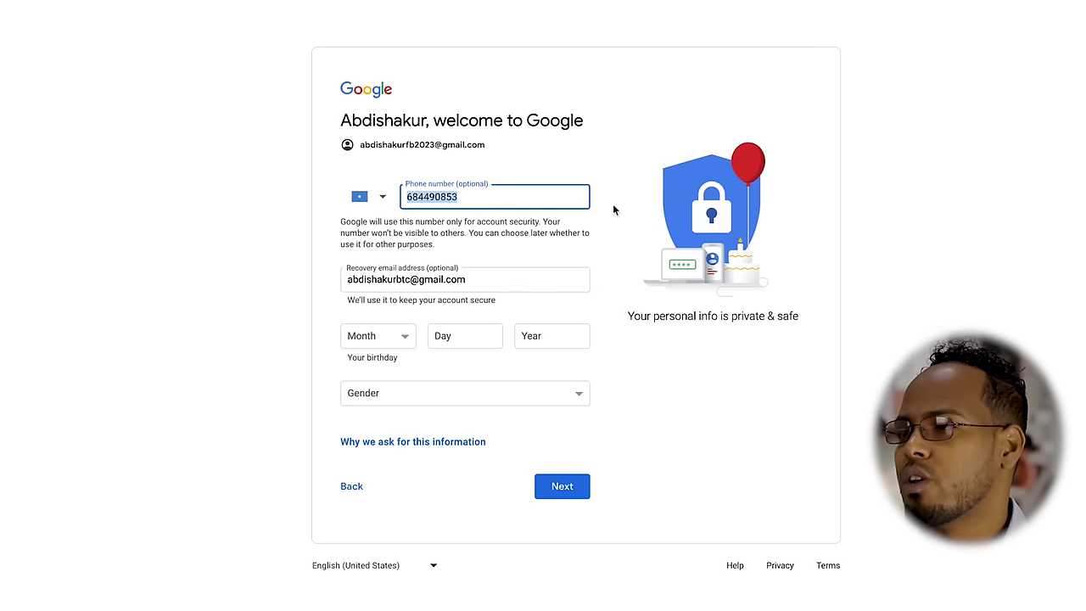
{"action": "left_click", "coordinate": [614, 209]}
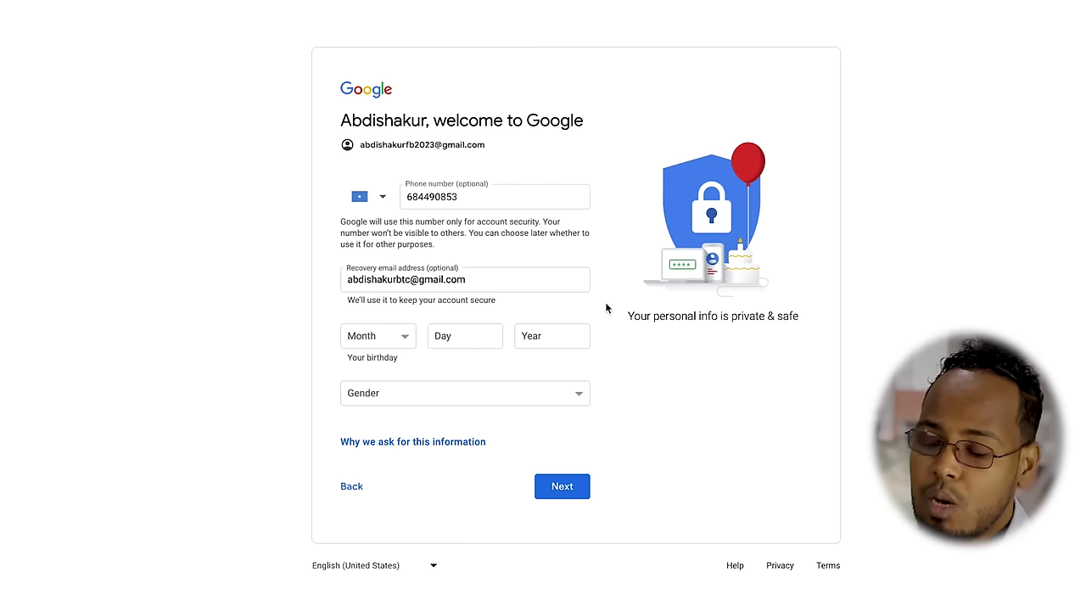
Set the birth month to January and the birth day to 1.
{"action": "left_click", "coordinate": [395, 339]}
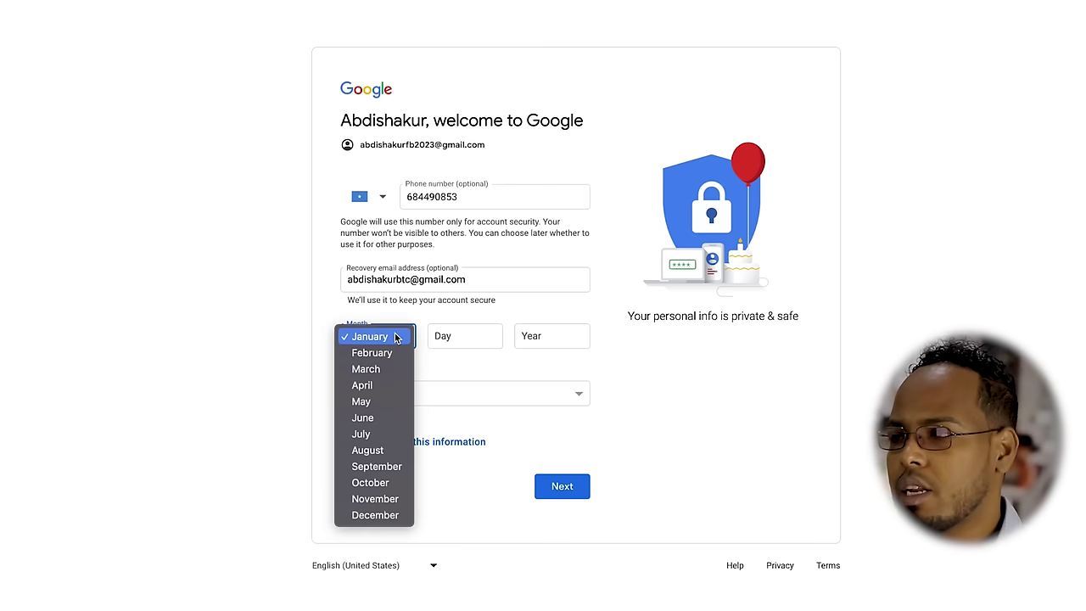
{"action": "left_click", "coordinate": [398, 337]}
{"action": "left_click", "coordinate": [478, 337]}
{"action": "type", "text": "1"}
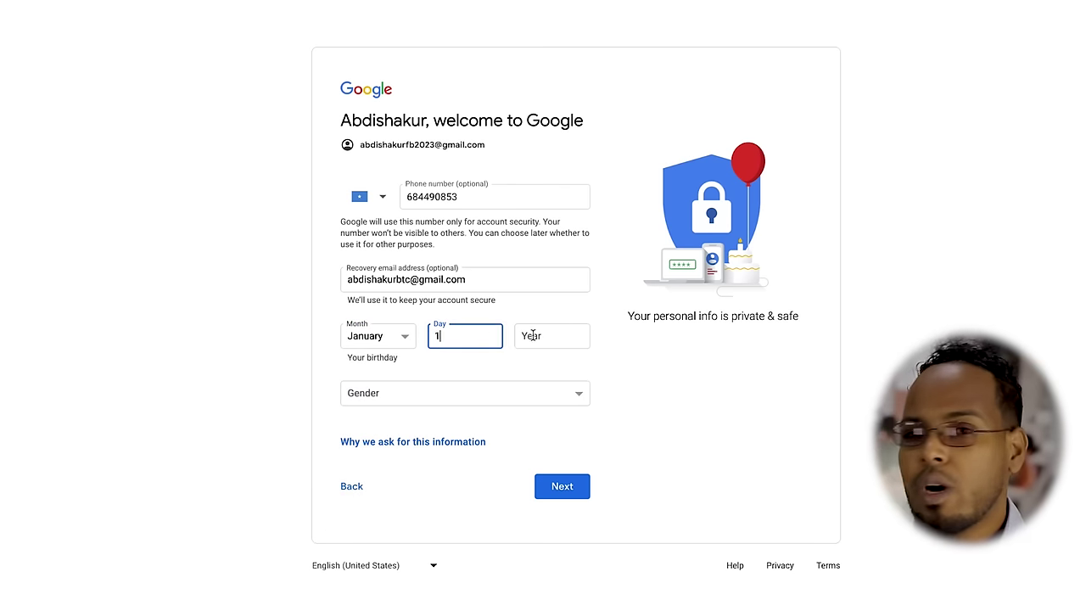
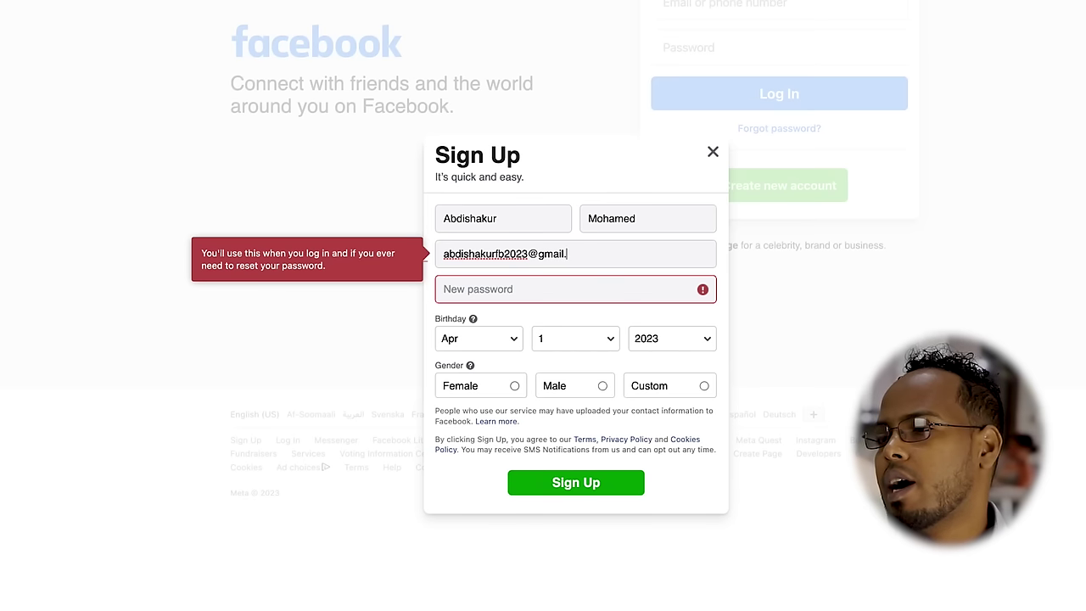
Enter the account email in both email fields and paste the password.
{"action": "left_click", "coordinate": [575, 289]}
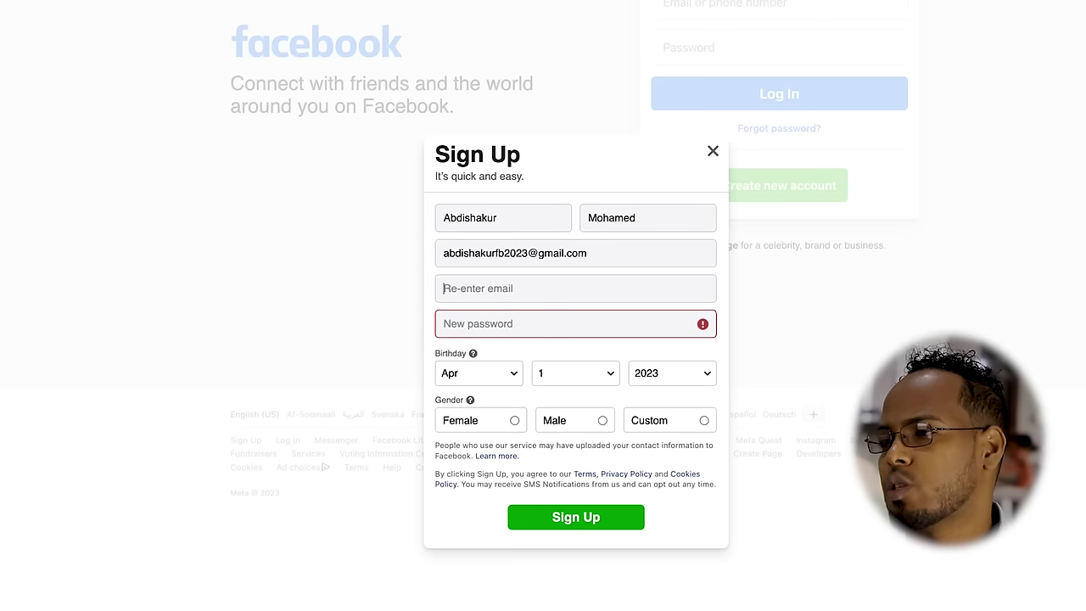
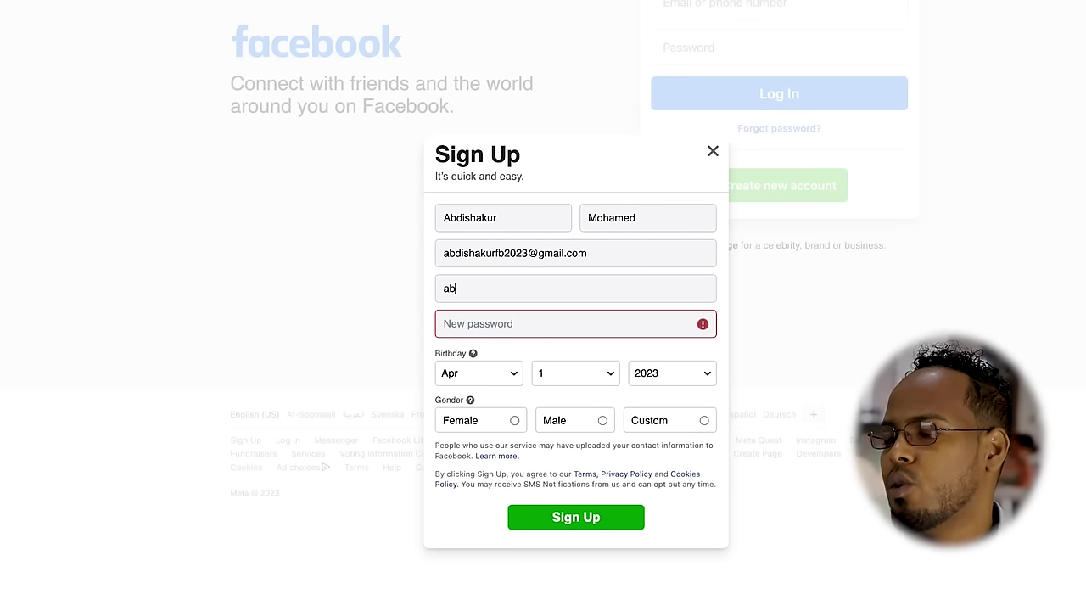
{"action": "left_click", "coordinate": [624, 324]}
{"action": "key", "text": "ctrl+v"}
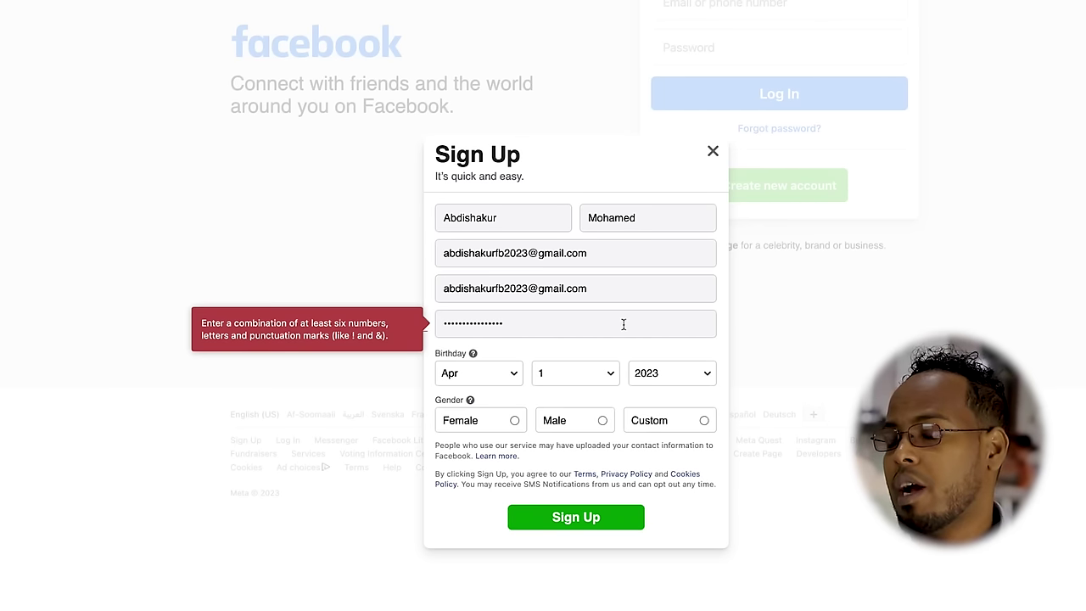
Set birthday to January 1, 1992, choose Male, and submit the sign-up form.
{"action": "left_click", "coordinate": [498, 368]}
{"action": "left_click", "coordinate": [481, 323]}
{"action": "left_click", "coordinate": [571, 377]}
{"action": "left_click", "coordinate": [571, 378]}
{"action": "left_click", "coordinate": [695, 374]}
{"action": "scroll", "coordinate": [698, 476], "scroll_direction": "down", "scroll_amount": 5}
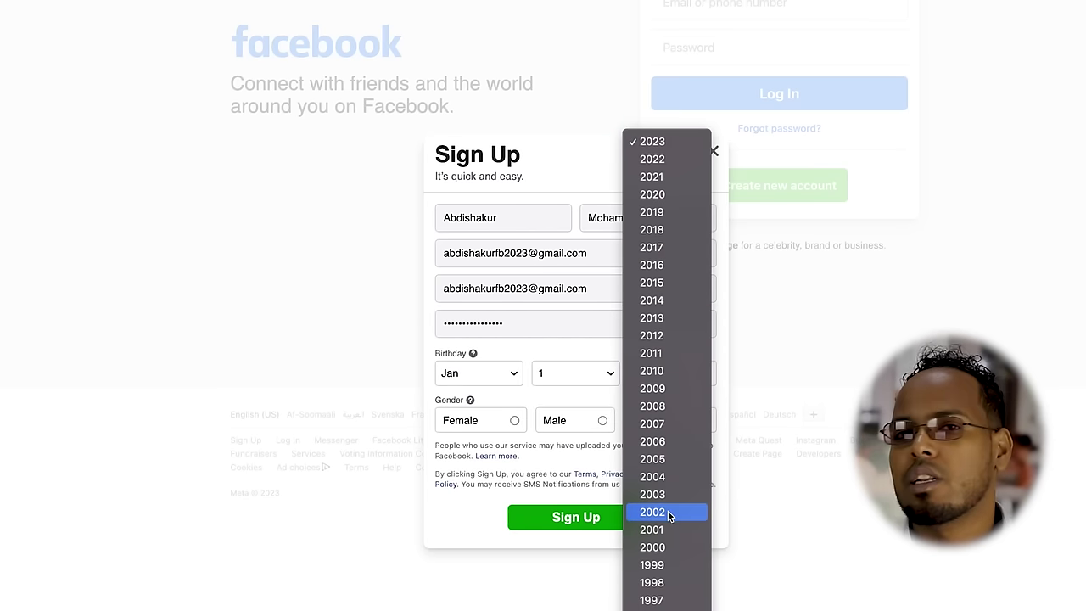
{"action": "scroll", "coordinate": [679, 484], "scroll_direction": "down", "scroll_amount": 3}
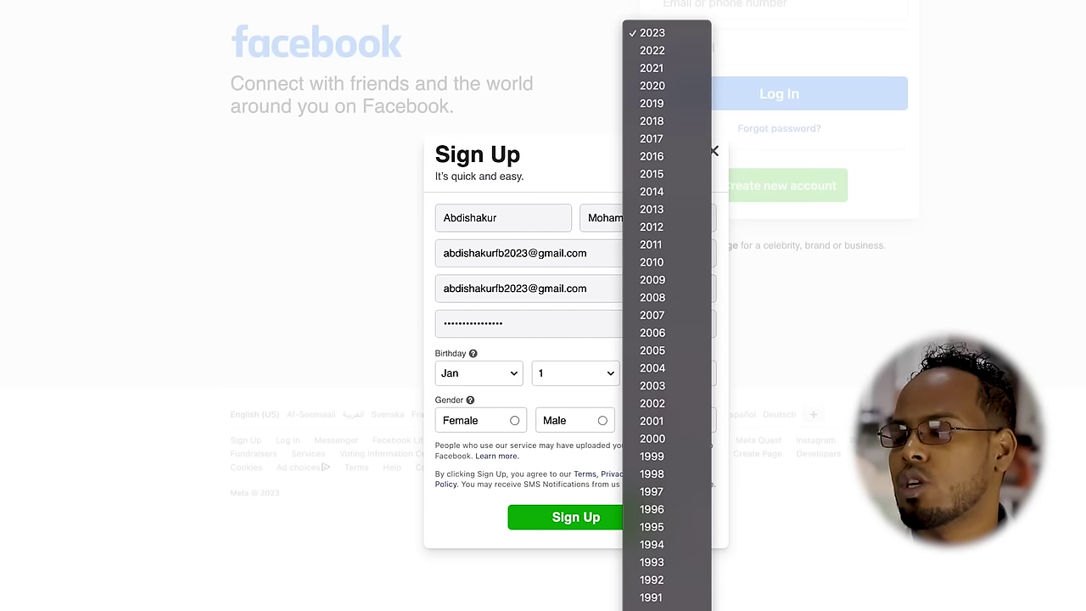
{"action": "left_click", "coordinate": [669, 579]}
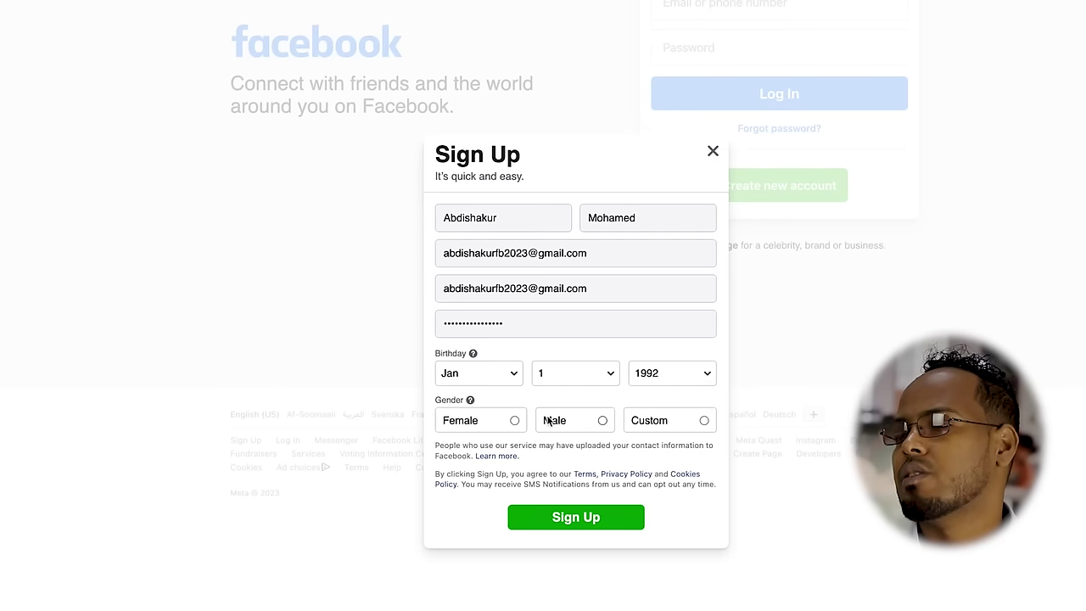
{"action": "left_click", "coordinate": [602, 420]}
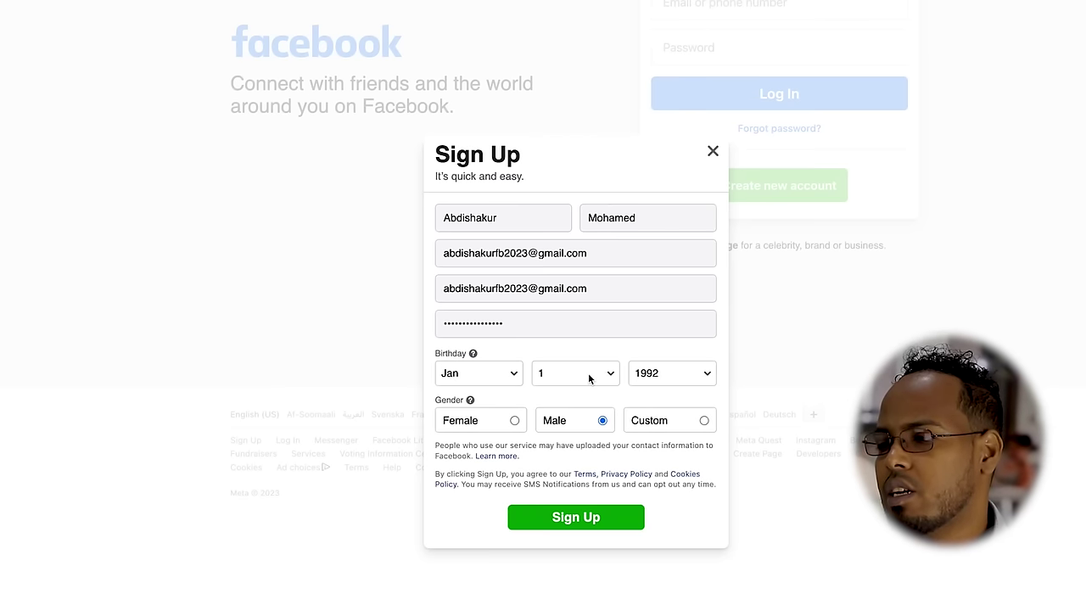
{"action": "left_click", "coordinate": [594, 518]}
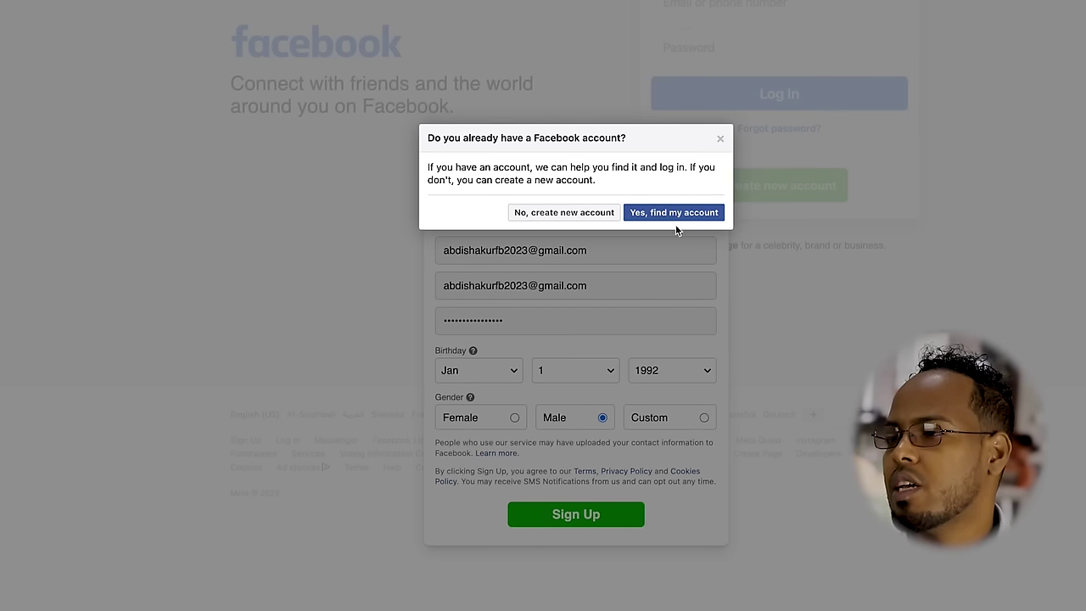
Confirm creating a new account, select the code box, and switch to the Gmail inbox.
{"action": "left_click", "coordinate": [574, 213]}
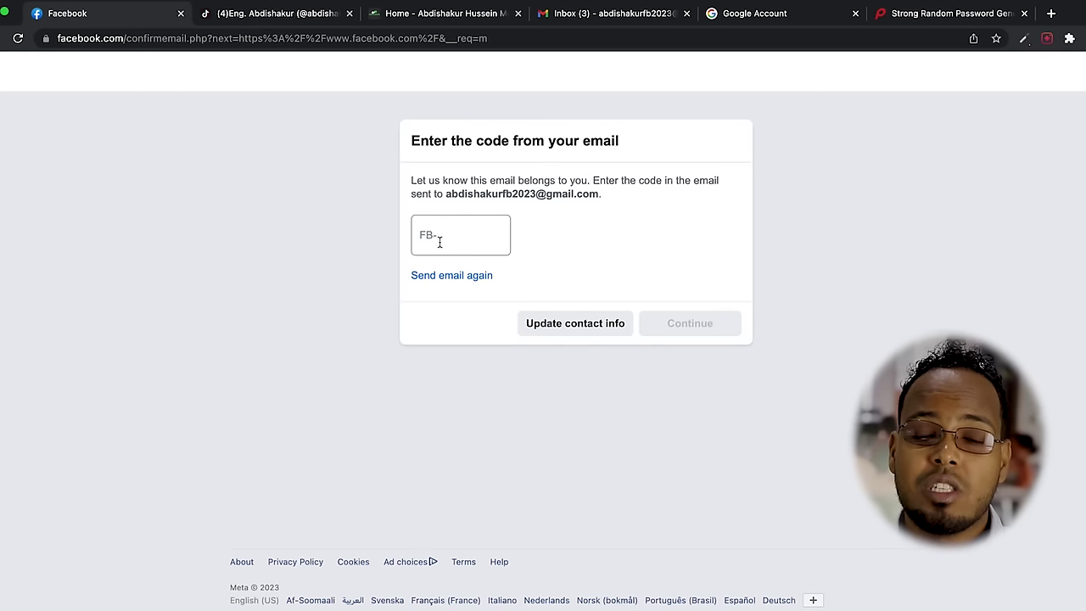
{"action": "left_click", "coordinate": [476, 237]}
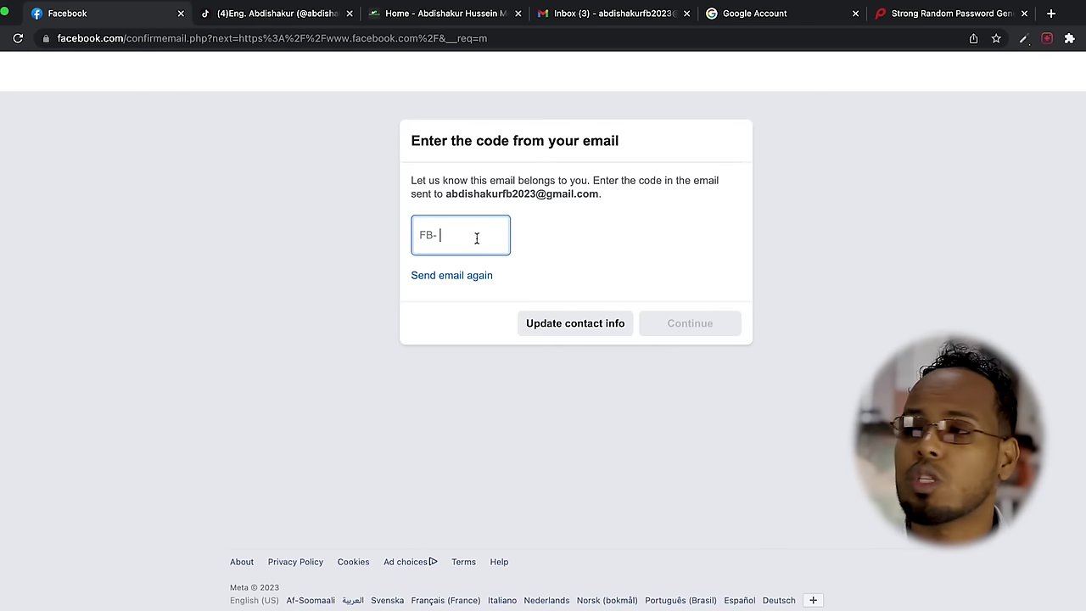
{"action": "left_click", "coordinate": [678, 276]}
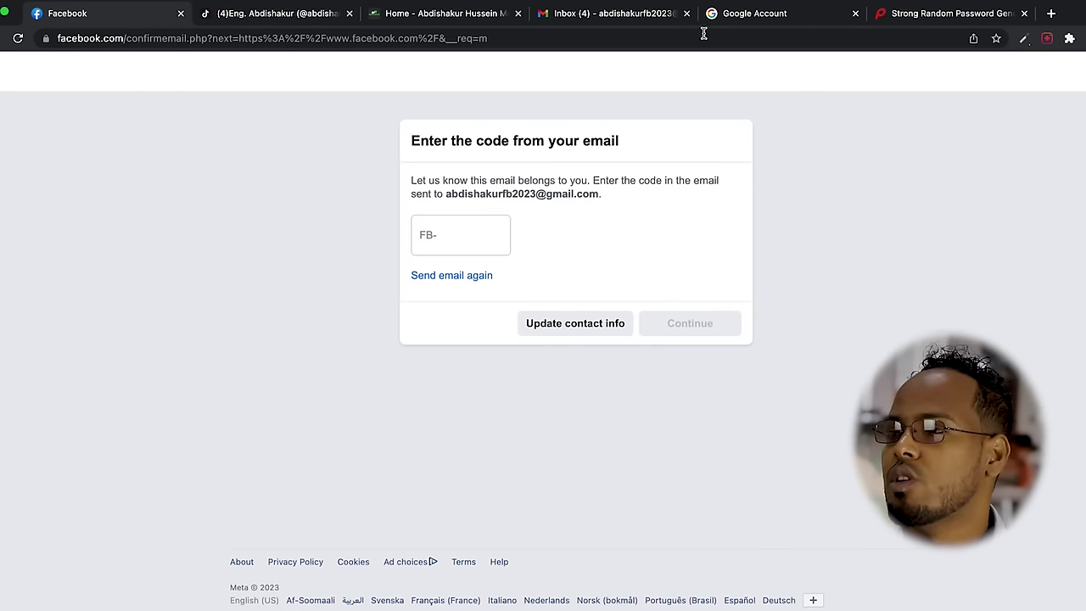
{"action": "left_click", "coordinate": [632, 15]}
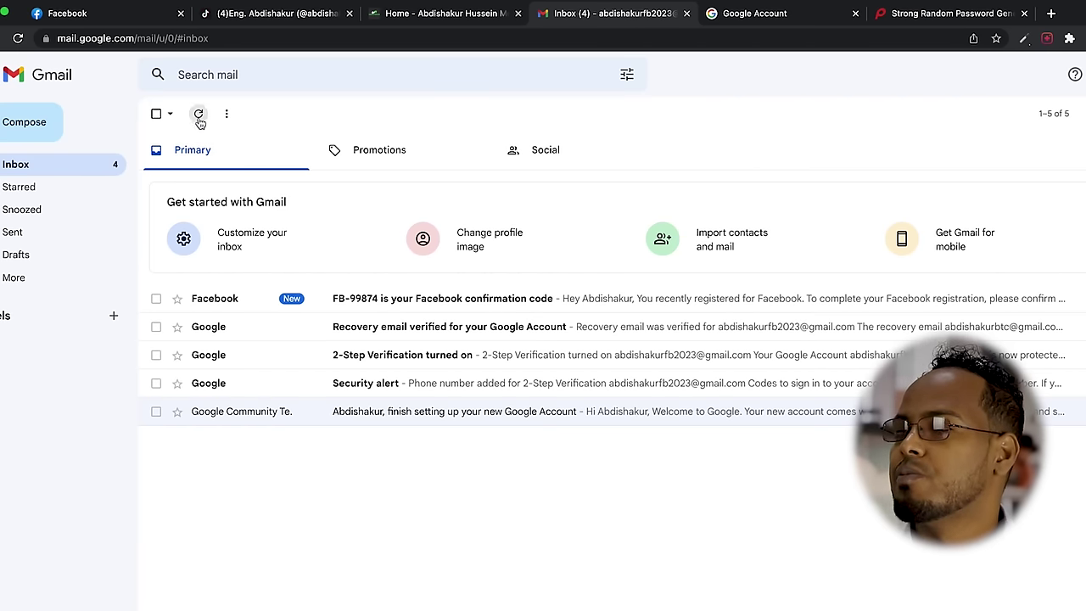
Open Facebook's confirmation email in Gmail, copy the code, and go back to Facebook.
{"action": "left_click", "coordinate": [433, 301]}
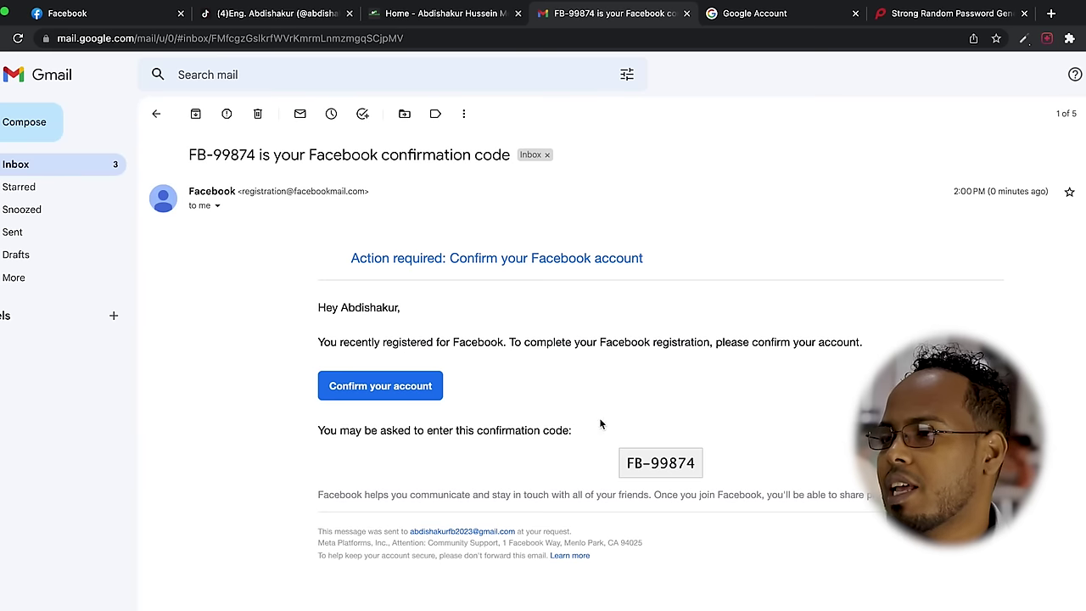
{"action": "double_click", "coordinate": [679, 463]}
{"action": "right_click", "coordinate": [664, 466]}
{"action": "left_click", "coordinate": [683, 493]}
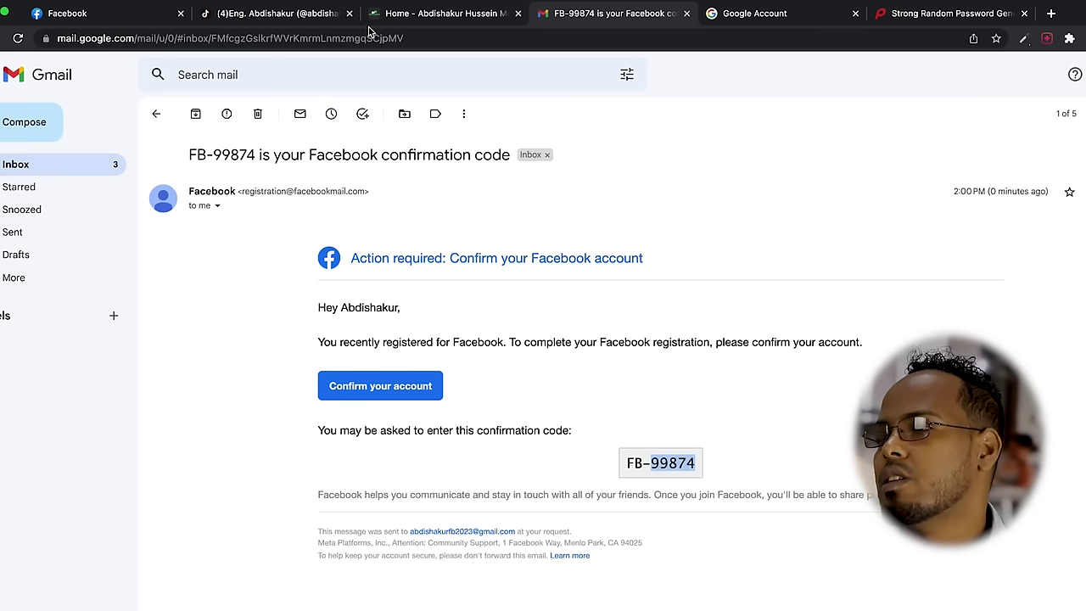
{"action": "left_click", "coordinate": [280, 13]}
{"action": "left_click", "coordinate": [90, 12]}
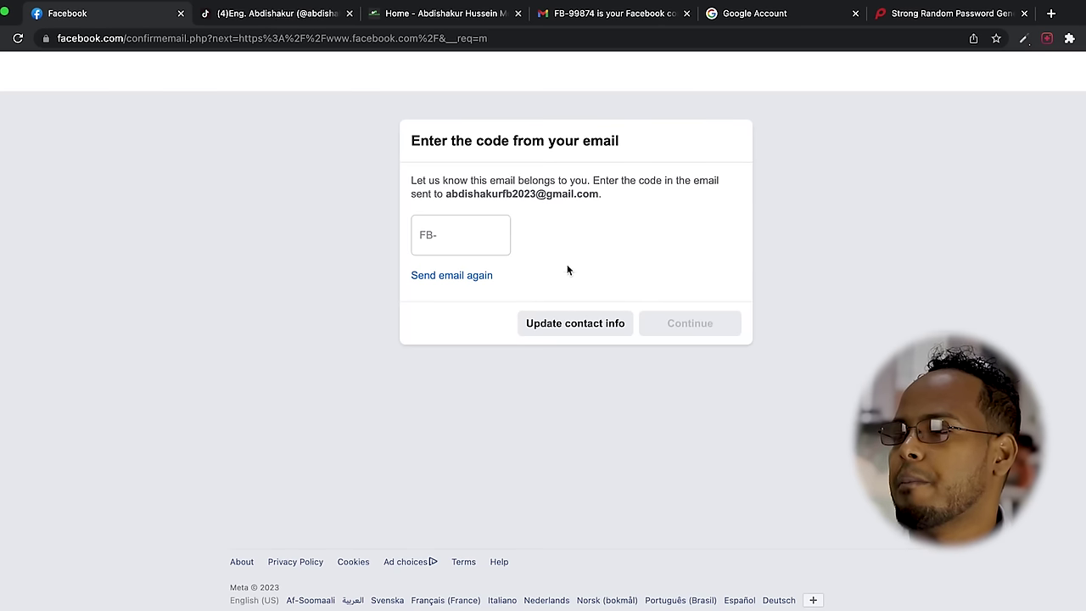
Paste the copied code, continue, and acknowledge the Account confirmed message.
{"action": "left_click", "coordinate": [461, 229]}
{"action": "right_click", "coordinate": [461, 229]}
{"action": "left_click", "coordinate": [484, 331]}
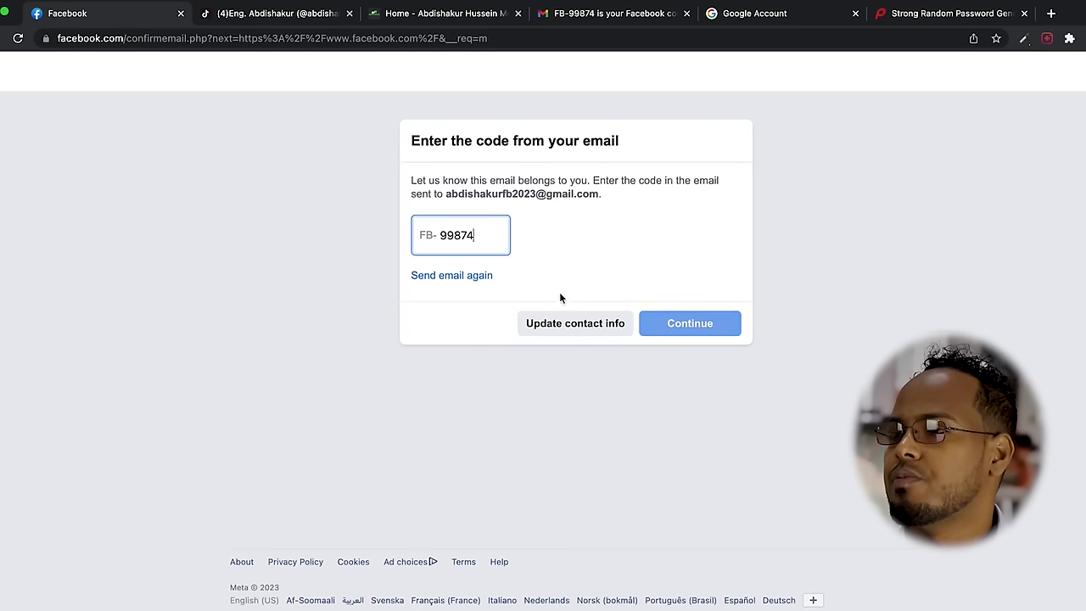
{"action": "left_click", "coordinate": [703, 331]}
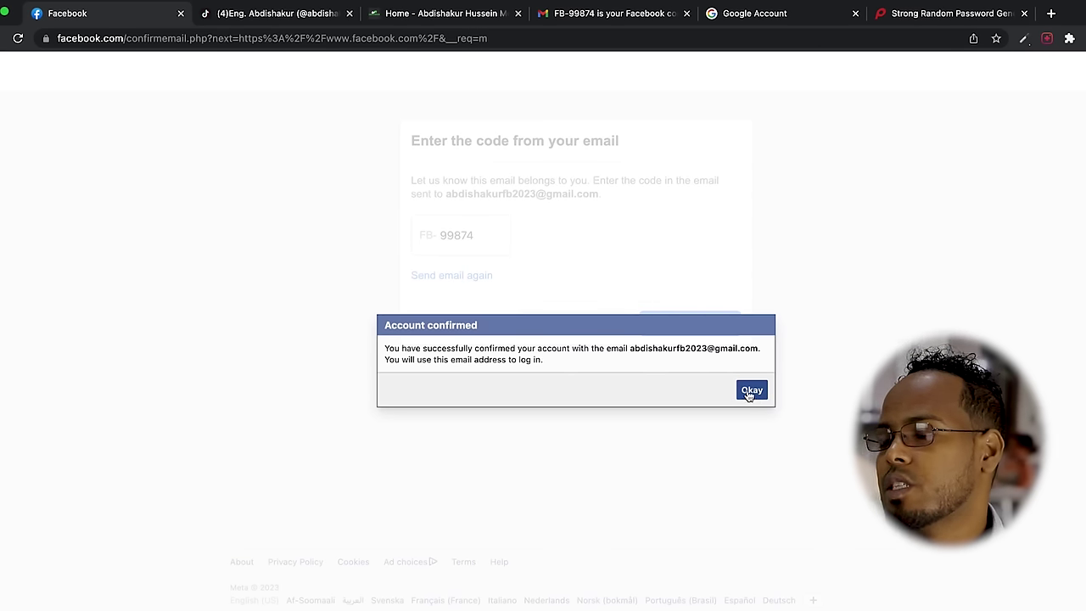
{"action": "left_click", "coordinate": [751, 392]}
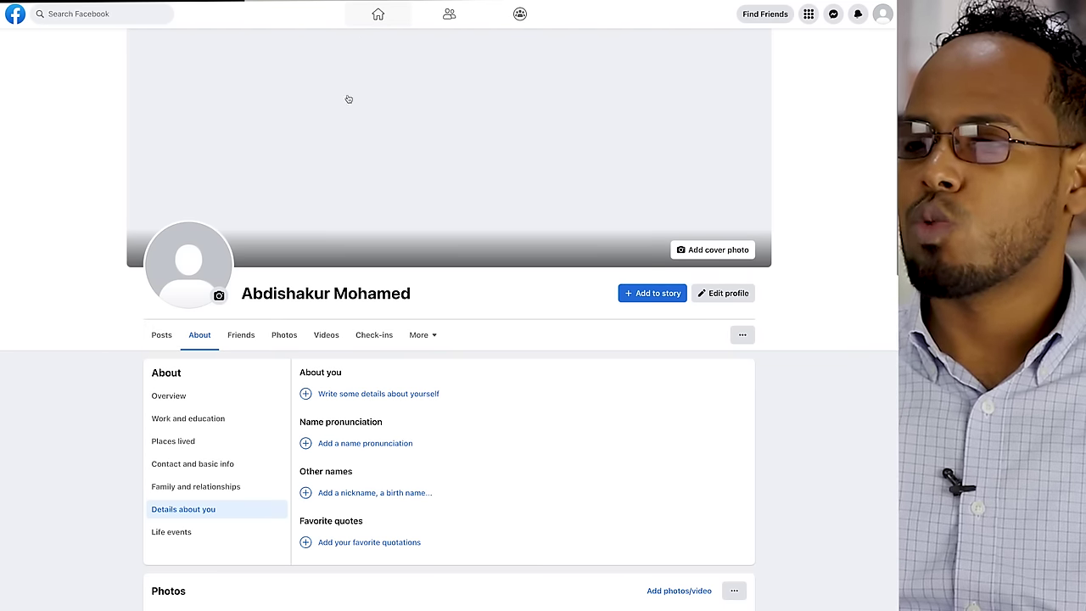
Browse About's work and education and places lived, cancelling a current-city entry.
{"action": "left_click", "coordinate": [162, 335]}
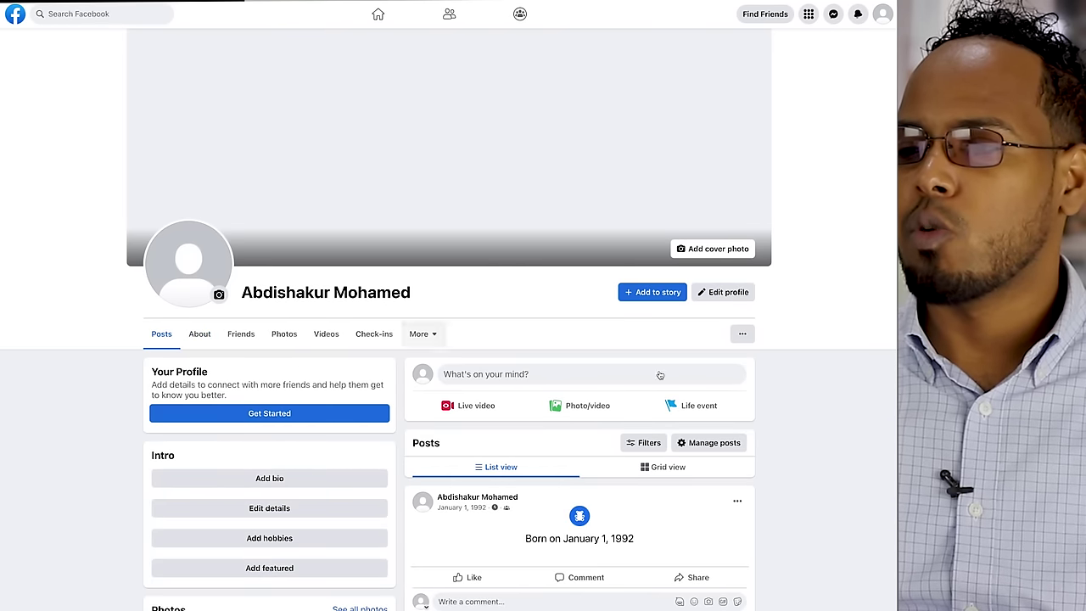
{"action": "scroll", "coordinate": [699, 368], "scroll_direction": "down", "scroll_amount": 1}
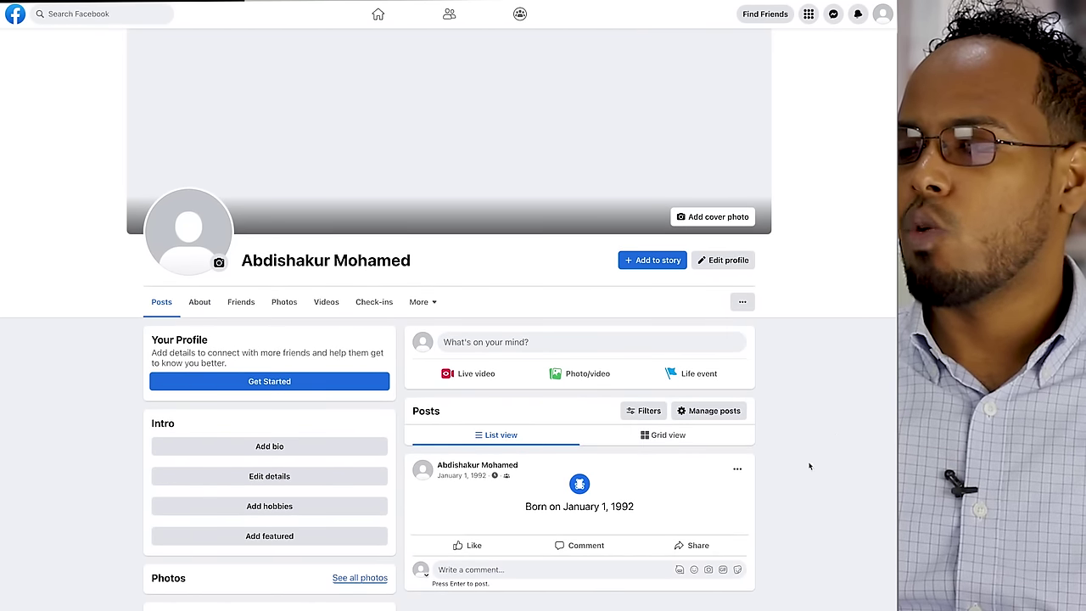
{"action": "scroll", "coordinate": [768, 424], "scroll_direction": "up", "scroll_amount": 1}
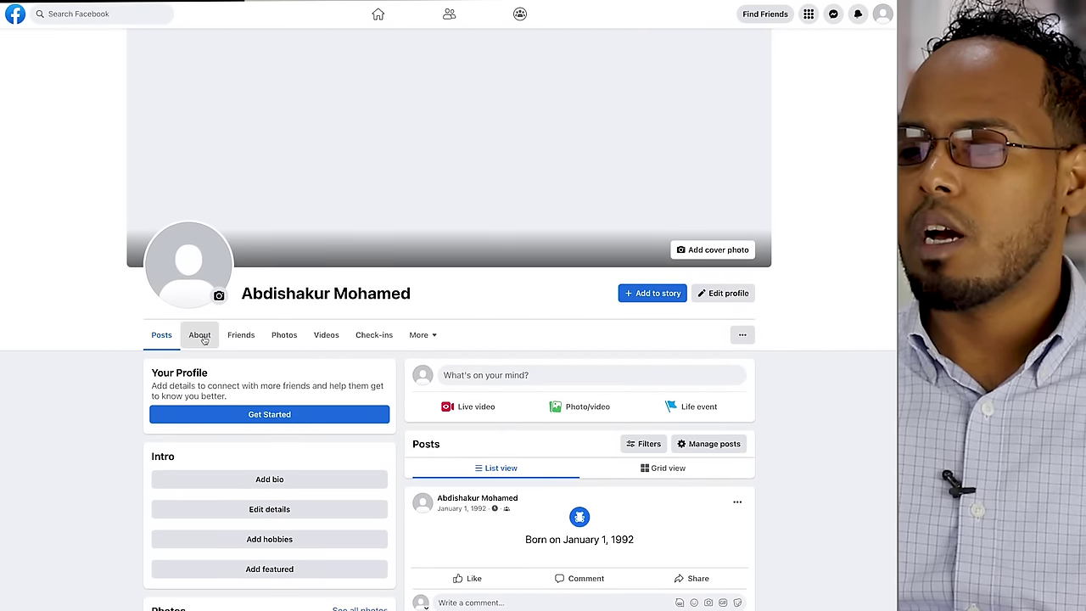
{"action": "left_click", "coordinate": [200, 336]}
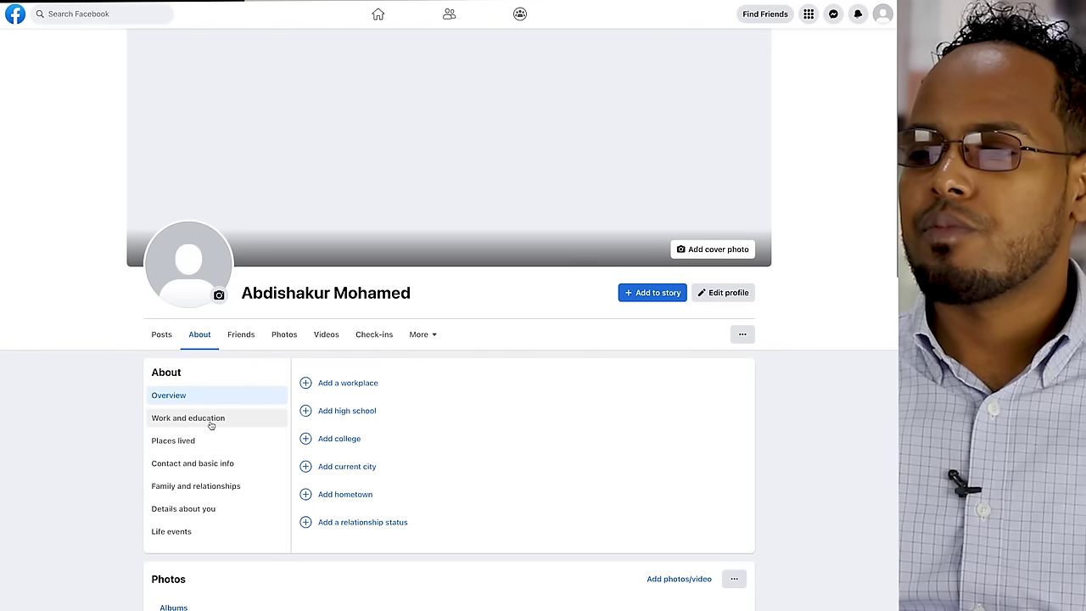
{"action": "left_click", "coordinate": [212, 425]}
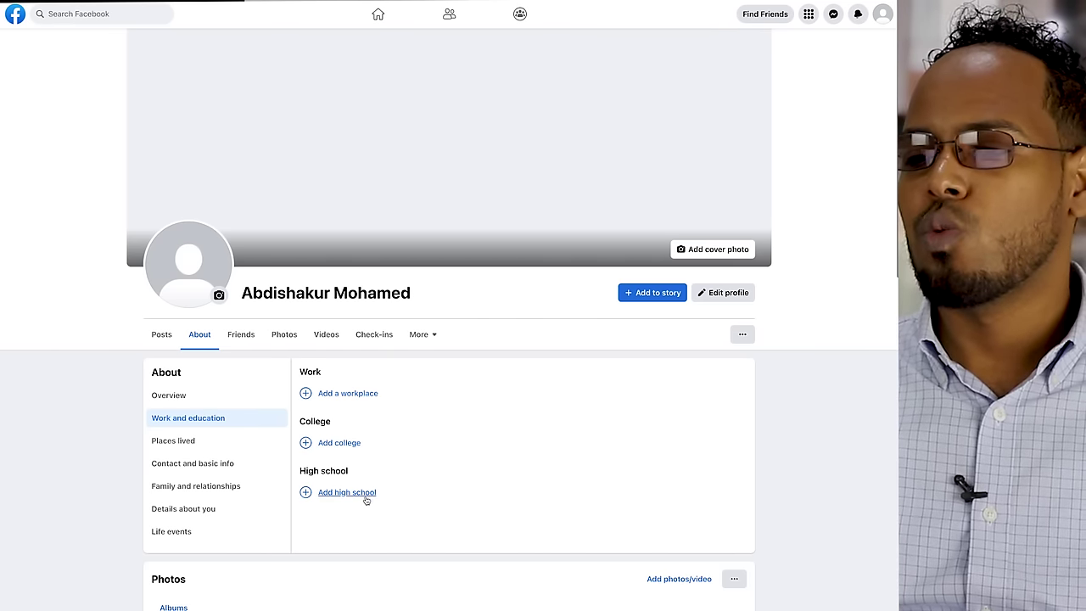
{"action": "left_click", "coordinate": [203, 445]}
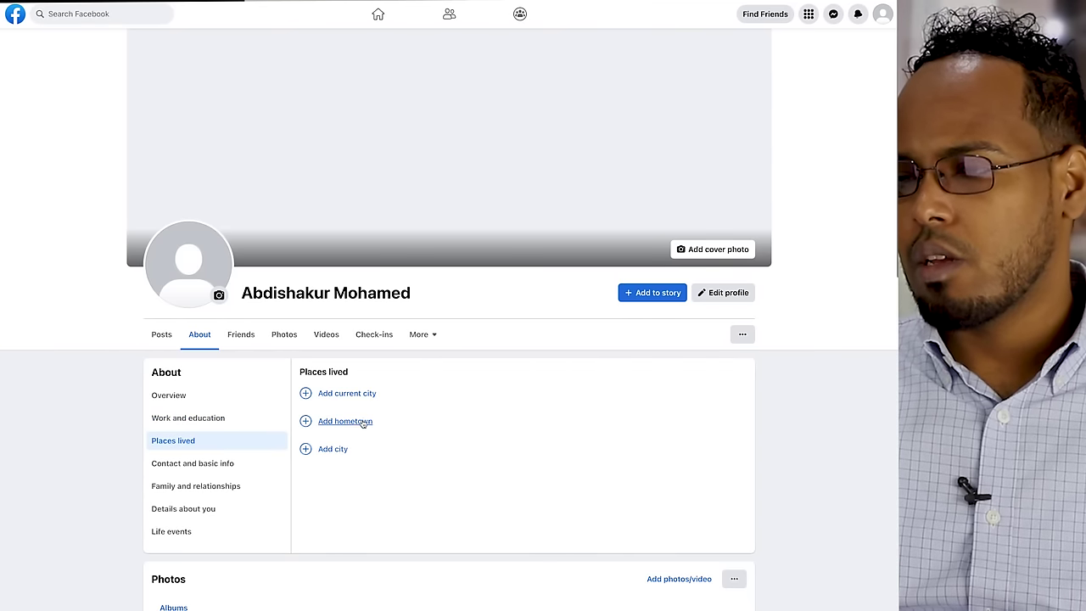
{"action": "left_click", "coordinate": [338, 394]}
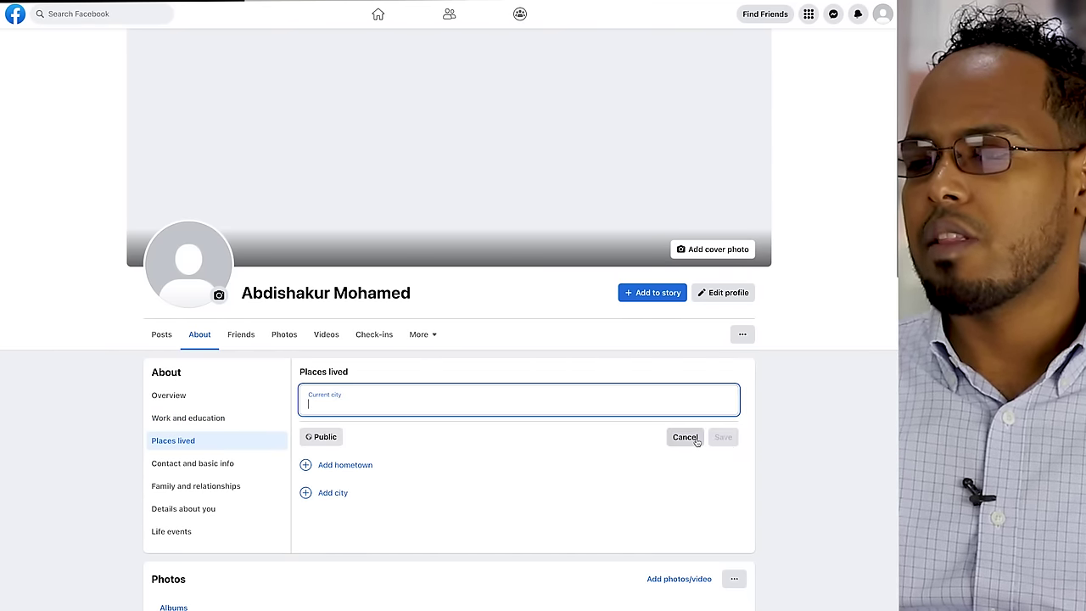
{"action": "left_click", "coordinate": [686, 438]}
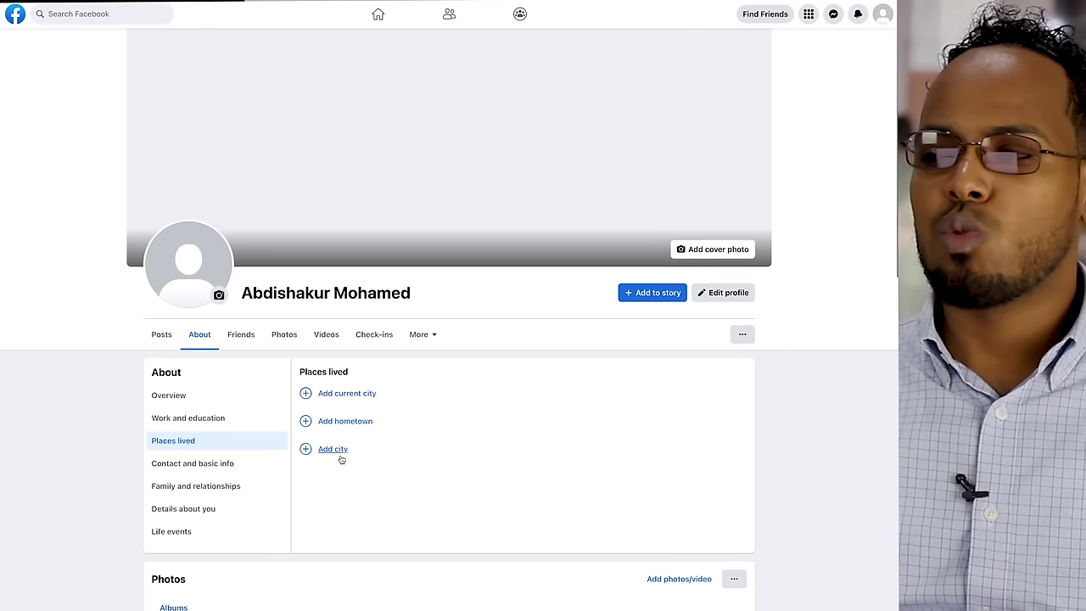
View contact info, family, details about you and life events, then return to Posts.
{"action": "left_click", "coordinate": [188, 463]}
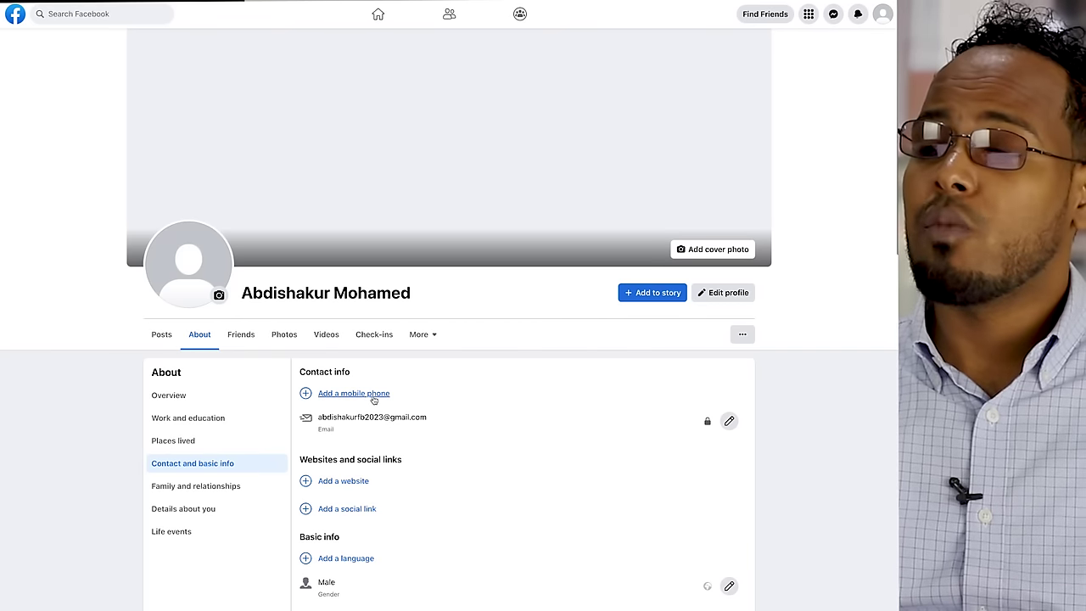
{"action": "scroll", "coordinate": [423, 472], "scroll_direction": "down", "scroll_amount": 2}
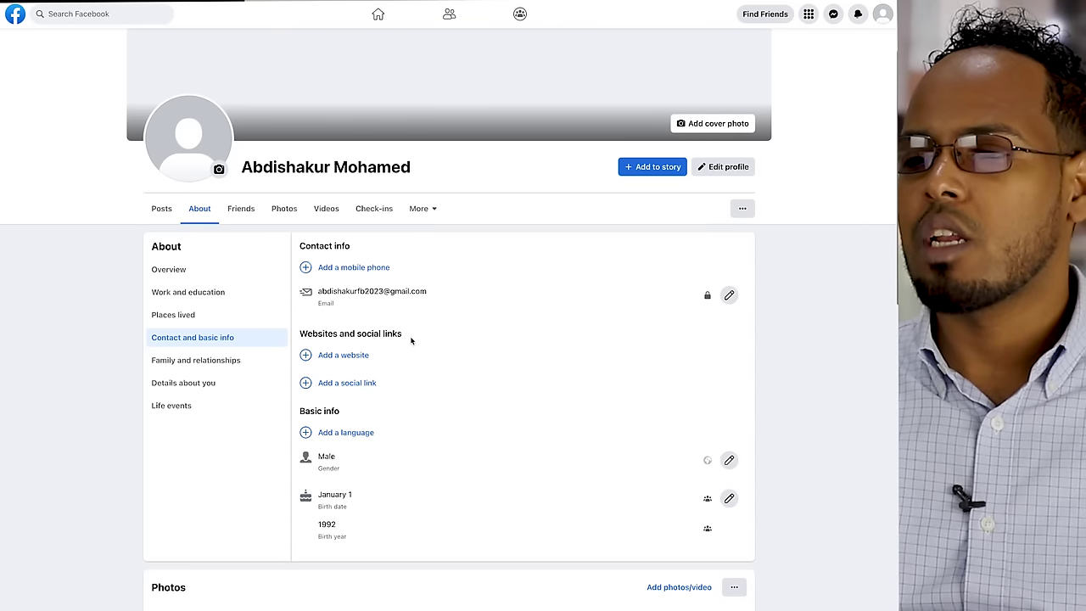
{"action": "left_click", "coordinate": [217, 363]}
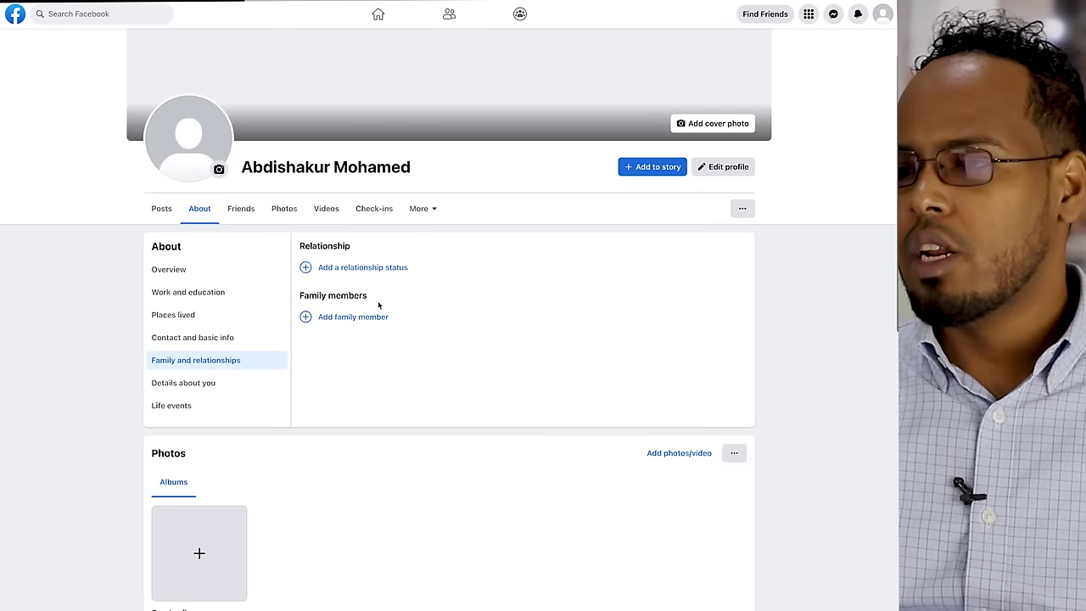
{"action": "left_click", "coordinate": [226, 385]}
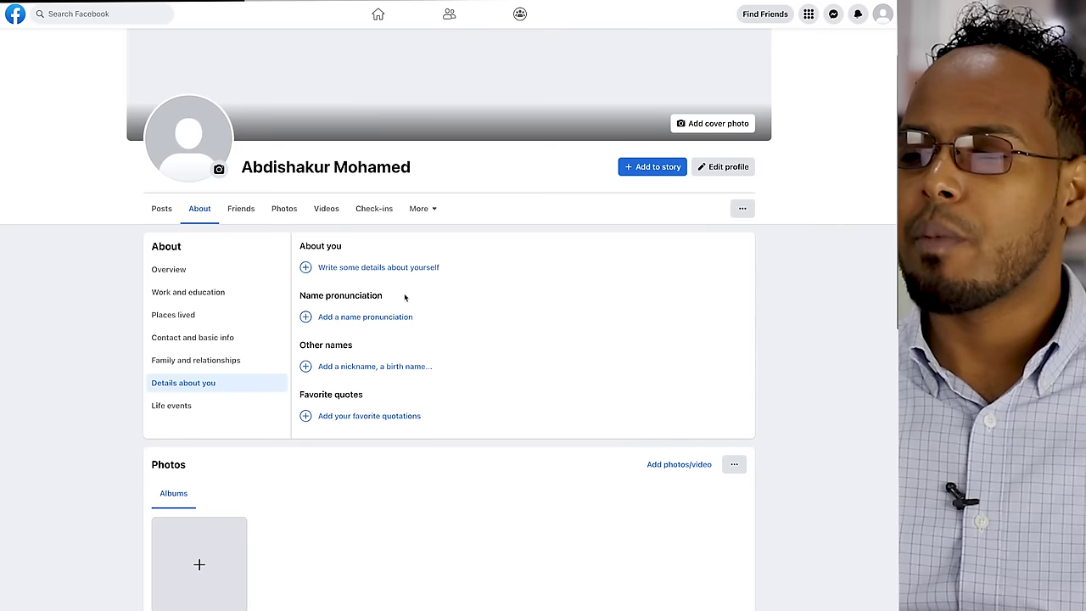
{"action": "left_click", "coordinate": [174, 406]}
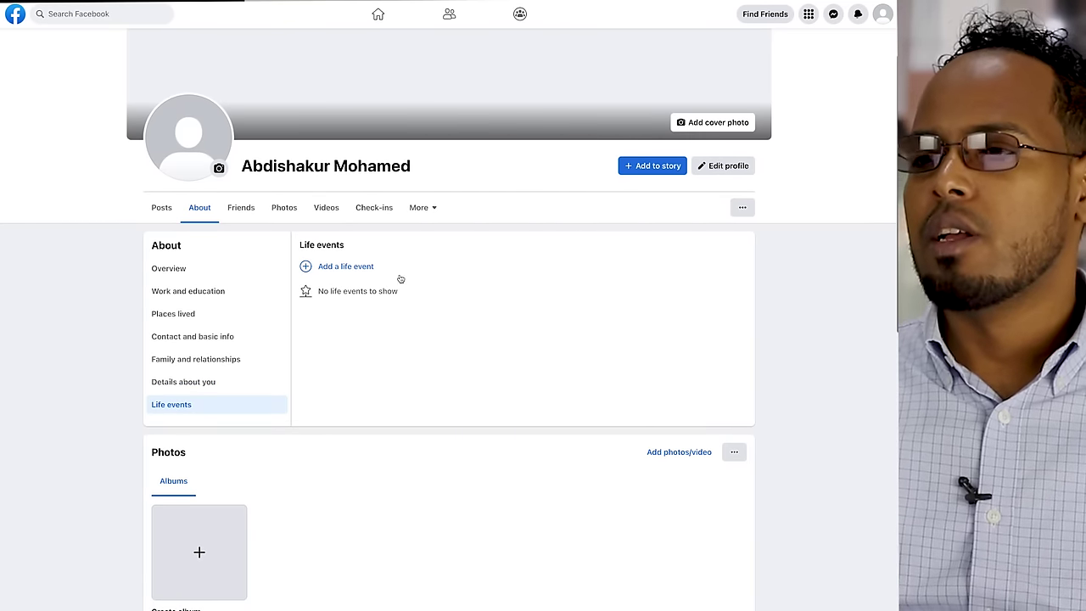
{"action": "left_click", "coordinate": [163, 210]}
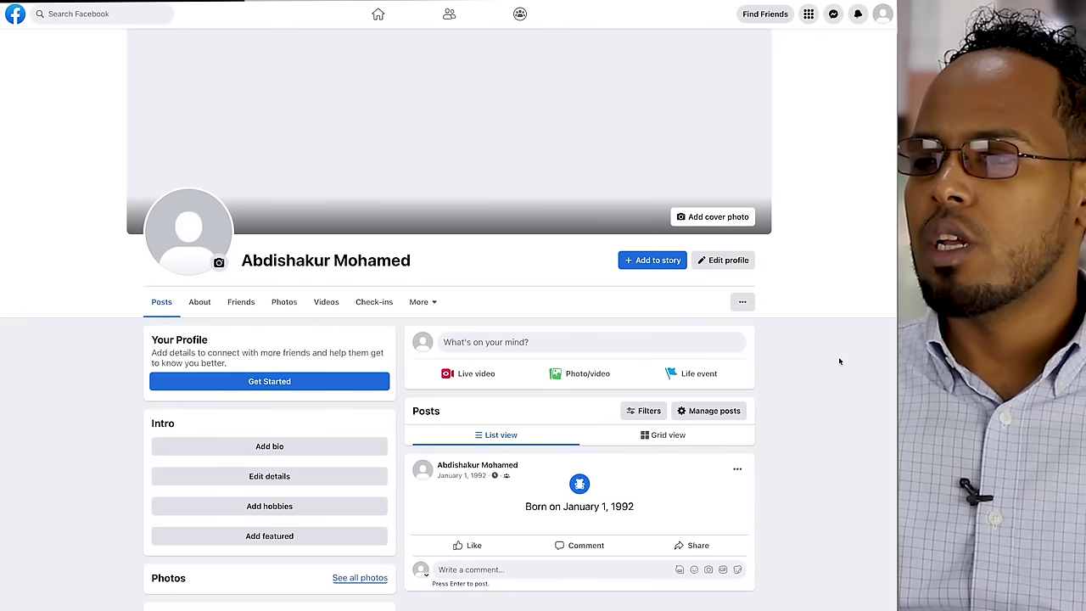
{"action": "scroll", "coordinate": [838, 356], "scroll_direction": "up", "scroll_amount": 1}
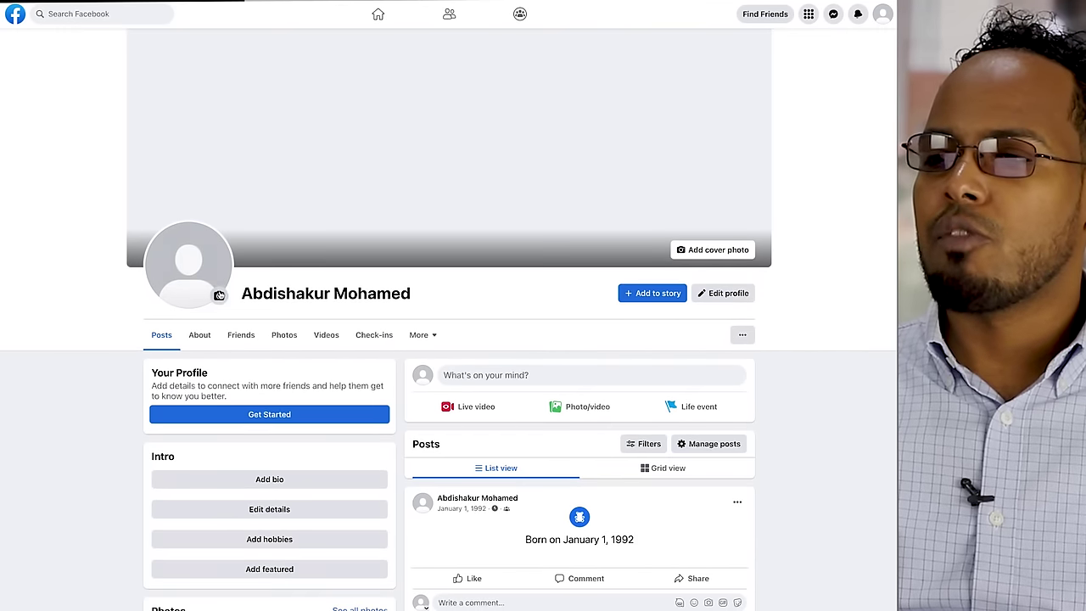
{"action": "left_click", "coordinate": [219, 296]}
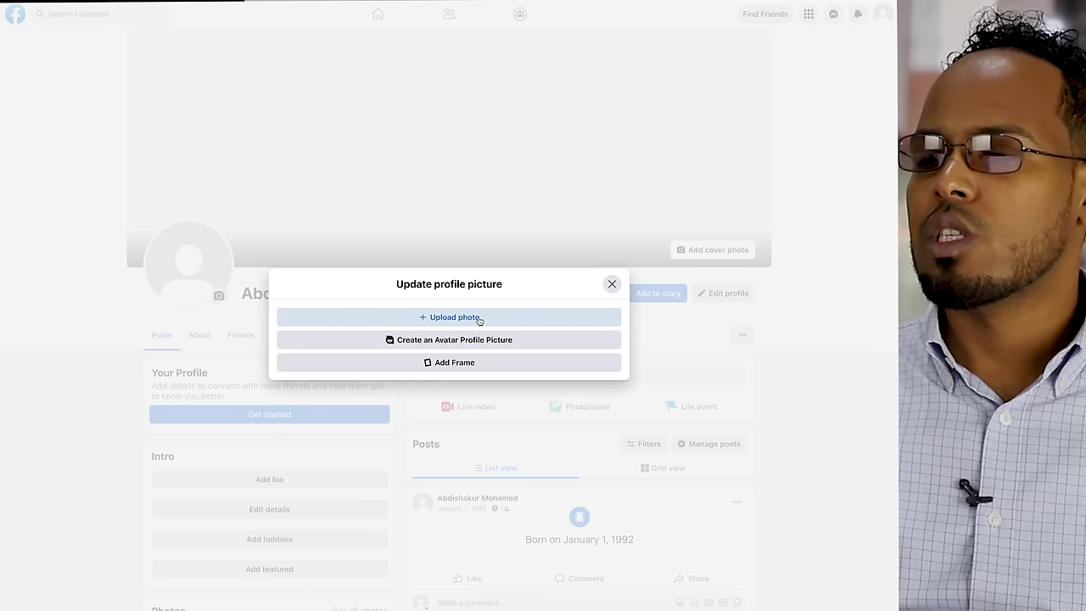
{"action": "left_click", "coordinate": [612, 285]}
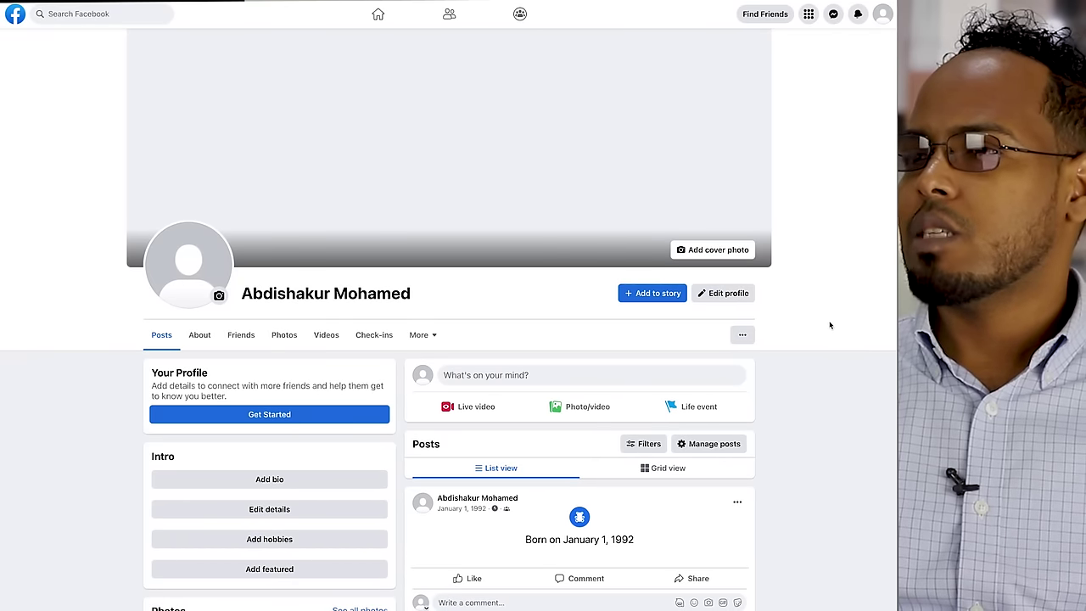
Reach General Account Settings through the avatar menu's Settings & privacy > Settings.
{"action": "left_click", "coordinate": [881, 14]}
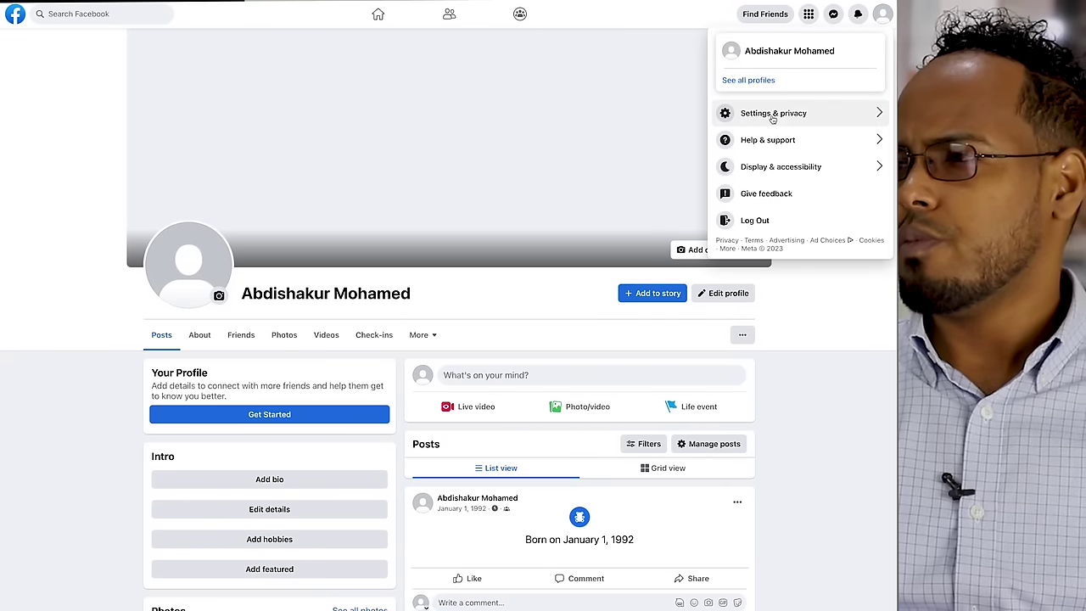
{"action": "left_click", "coordinate": [882, 17]}
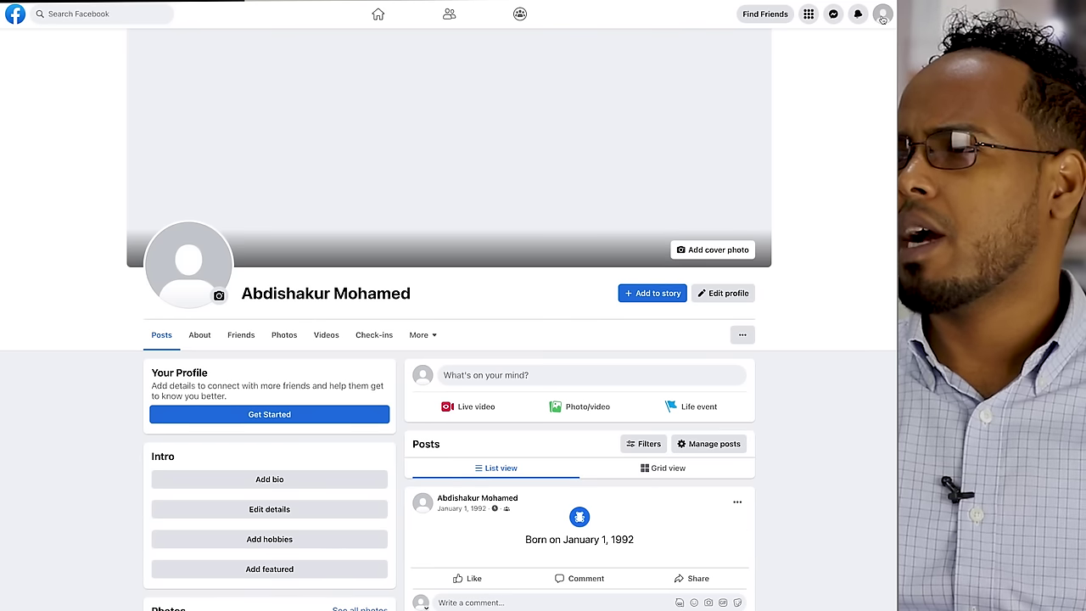
{"action": "left_click", "coordinate": [883, 17]}
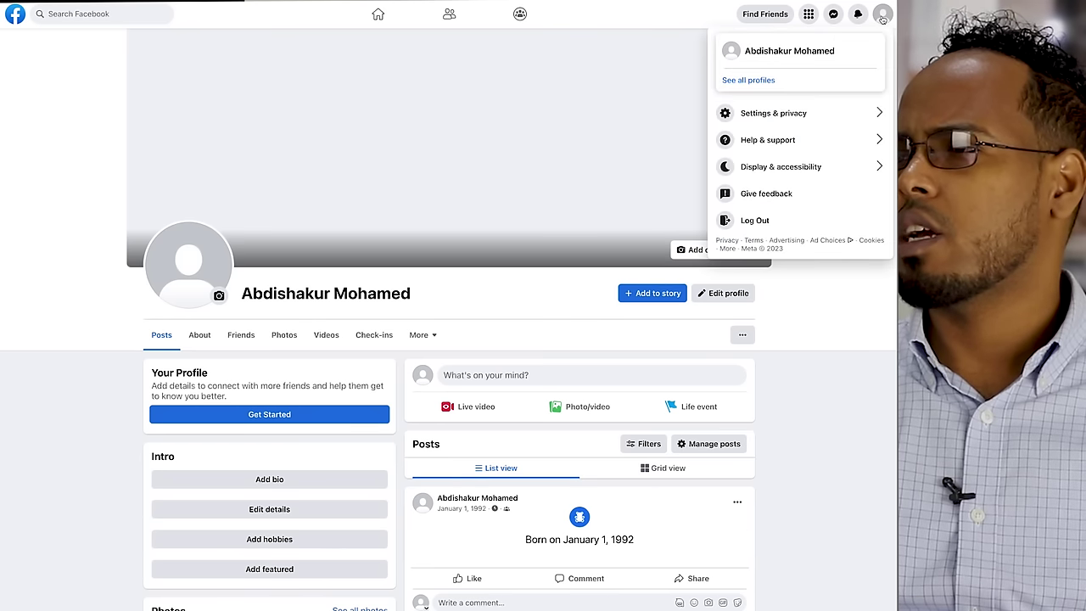
{"action": "left_click", "coordinate": [775, 114]}
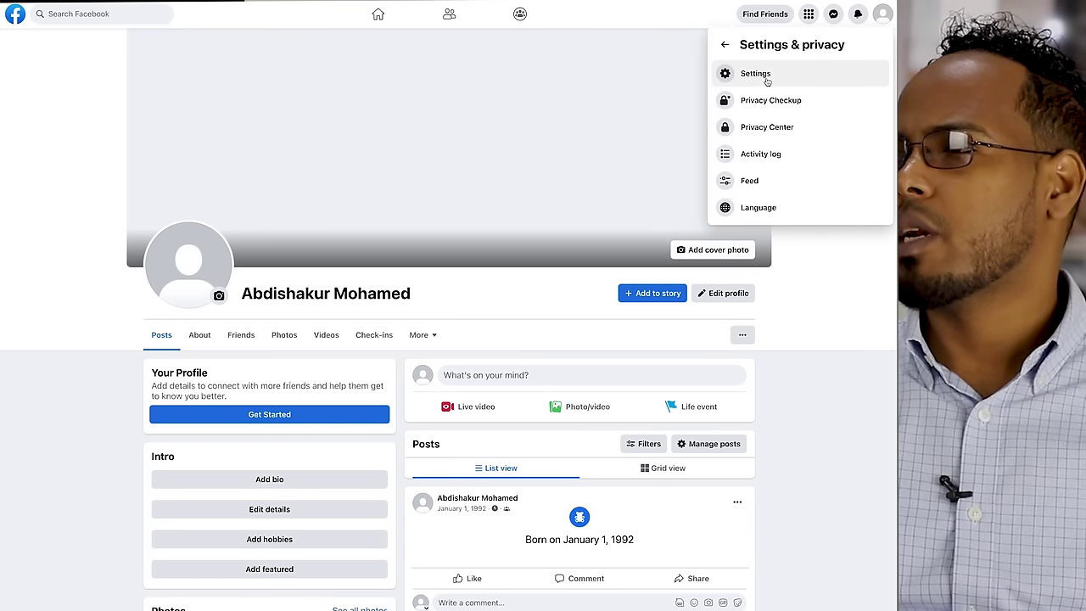
{"action": "left_click", "coordinate": [760, 75]}
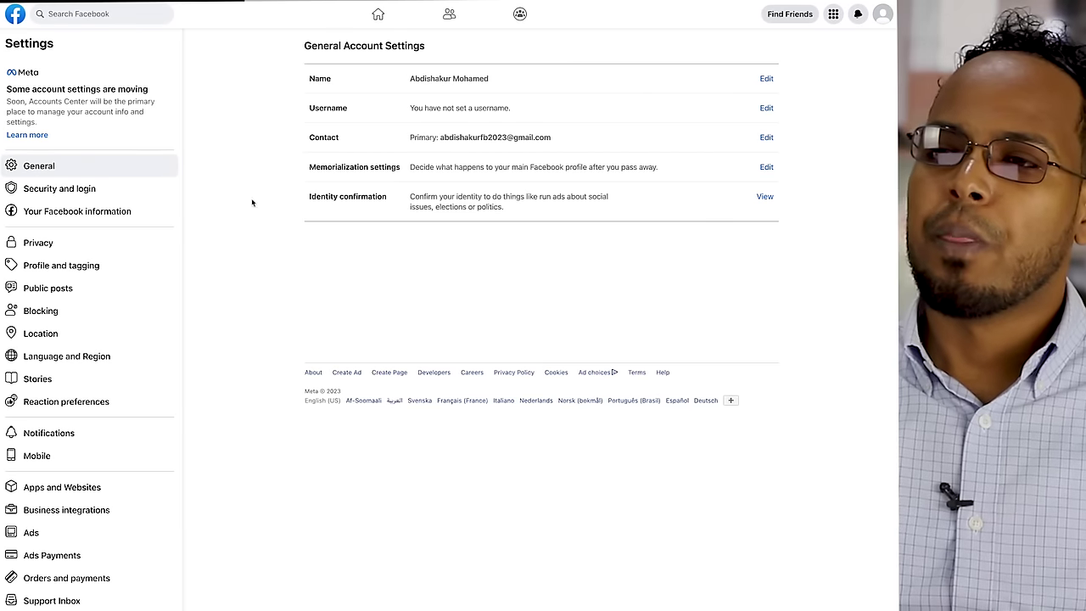
Show the Security and login settings from the Settings sidebar.
{"action": "left_click", "coordinate": [86, 190]}
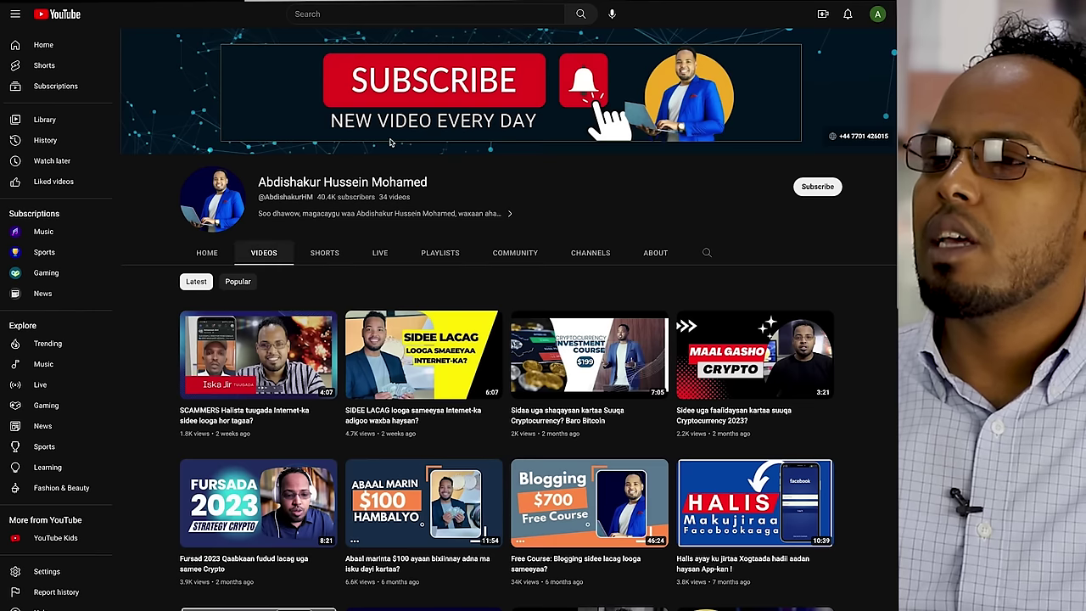
Search YouTube for the copied channel handle plus 'facebook'.
{"action": "scroll", "coordinate": [359, 255], "scroll_direction": "down", "scroll_amount": 1}
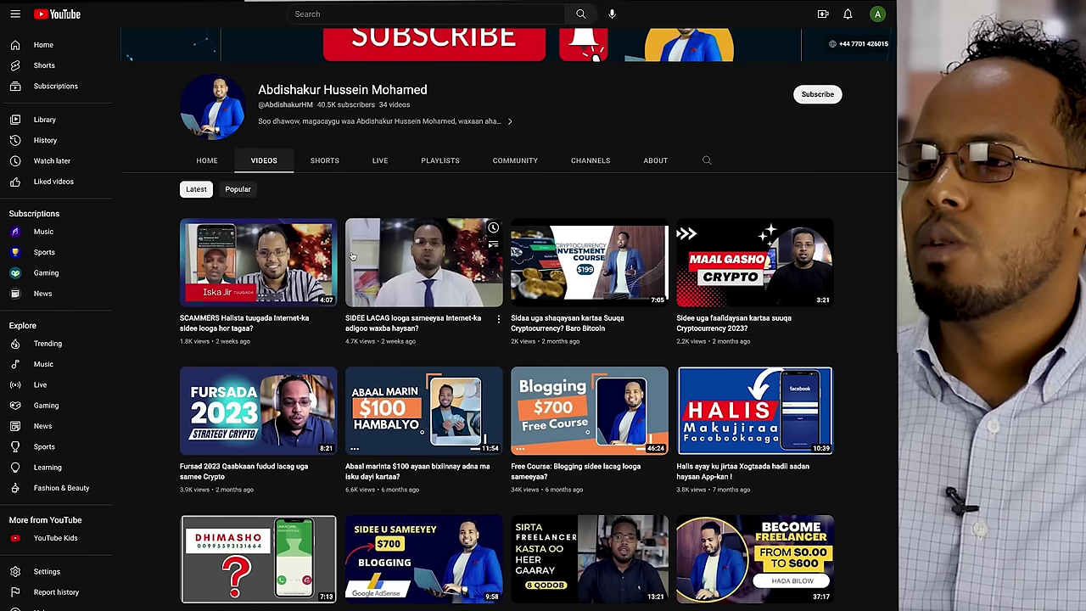
{"action": "left_click_drag", "start_coordinate": [260, 104], "coordinate": [311, 106]}
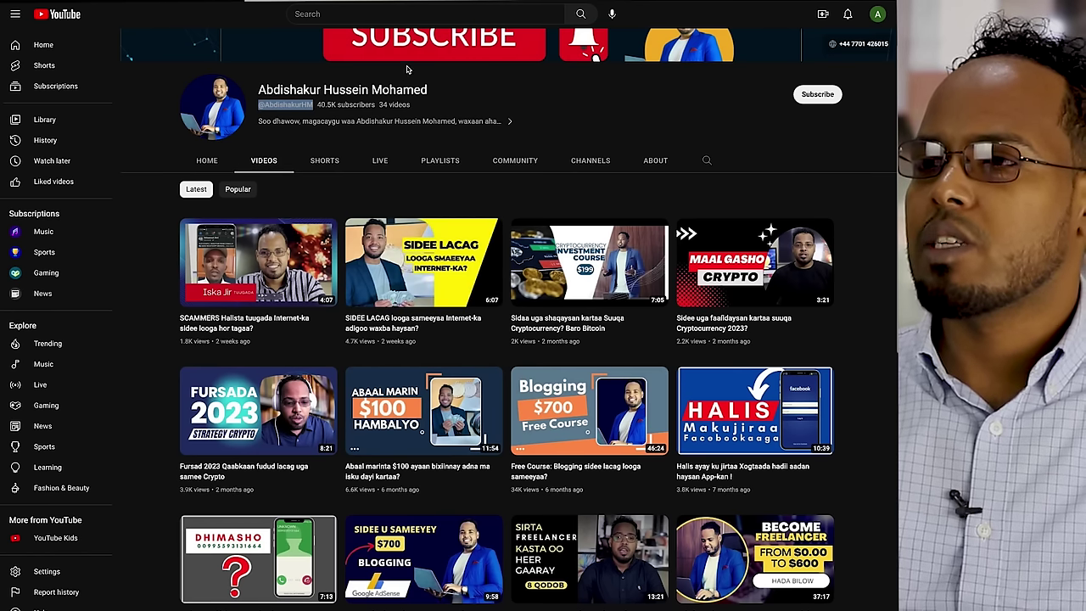
{"action": "left_click", "coordinate": [379, 14]}
{"action": "type", "text": "@abdishakurhm facebook"}
{"action": "key", "text": "Return"}
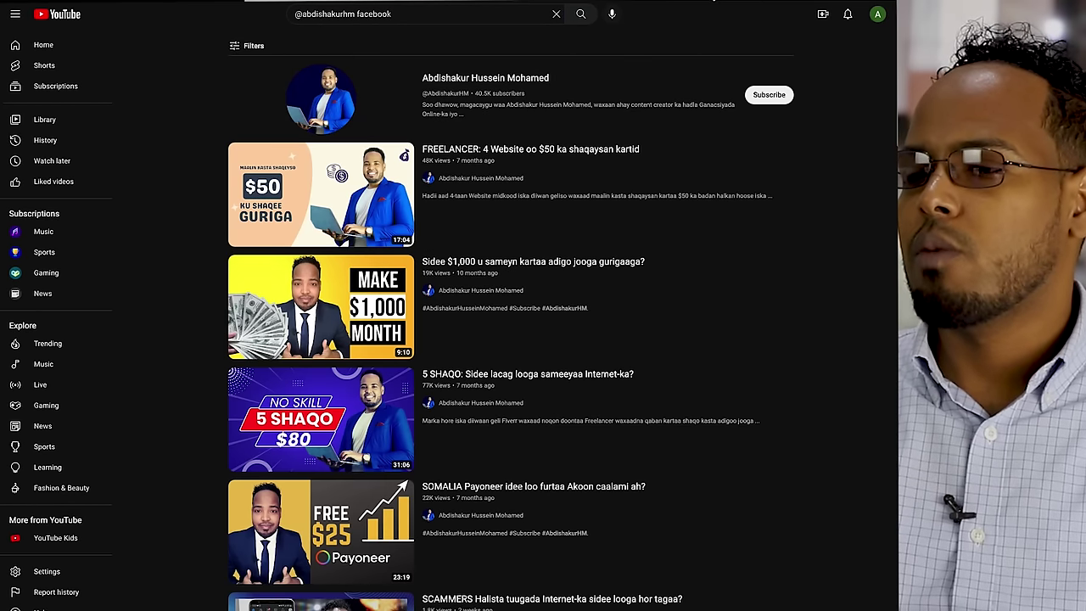
Open the channel from the results and browse its VIDEOS tab uploads.
{"action": "scroll", "coordinate": [683, 145], "scroll_direction": "down", "scroll_amount": 4}
{"action": "scroll", "coordinate": [464, 84], "scroll_direction": "up", "scroll_amount": 4}
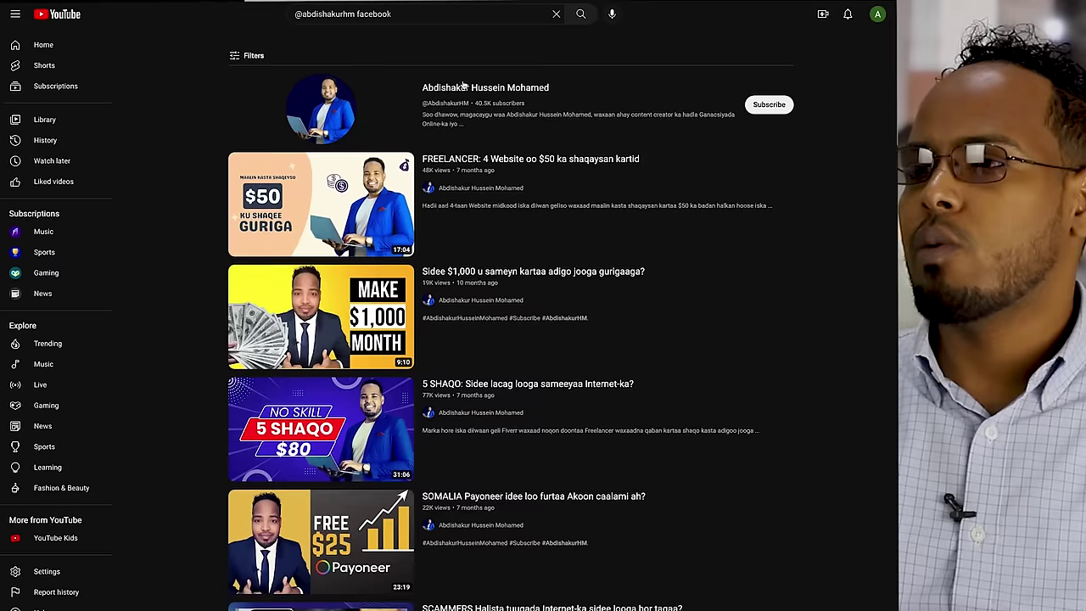
{"action": "left_click", "coordinate": [330, 102]}
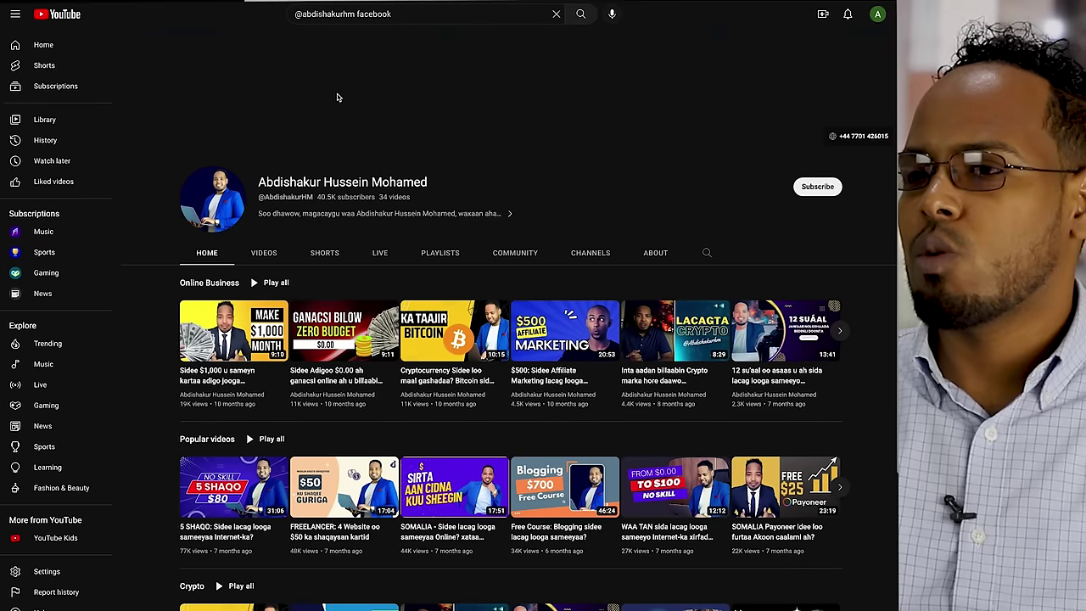
{"action": "left_click", "coordinate": [266, 252]}
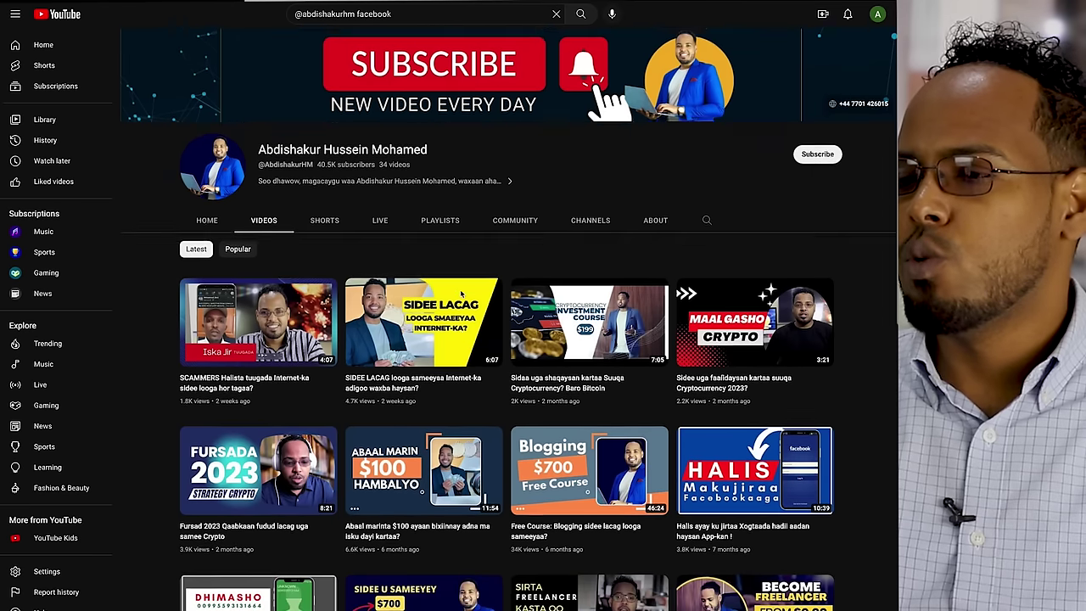
{"action": "scroll", "coordinate": [462, 293], "scroll_direction": "down", "scroll_amount": 8}
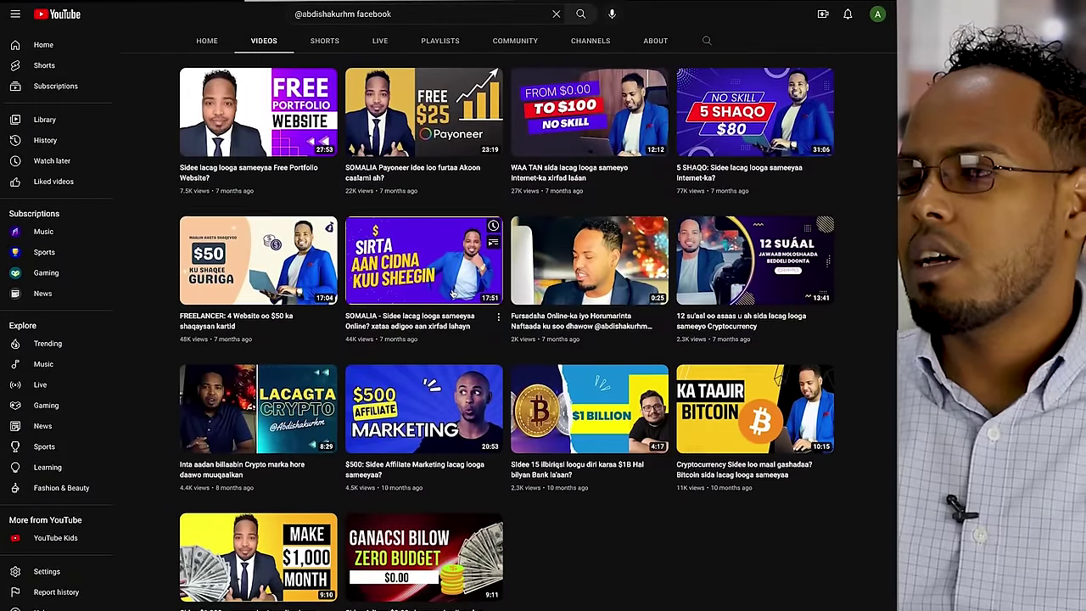
{"action": "scroll", "coordinate": [450, 292], "scroll_direction": "up", "scroll_amount": 5}
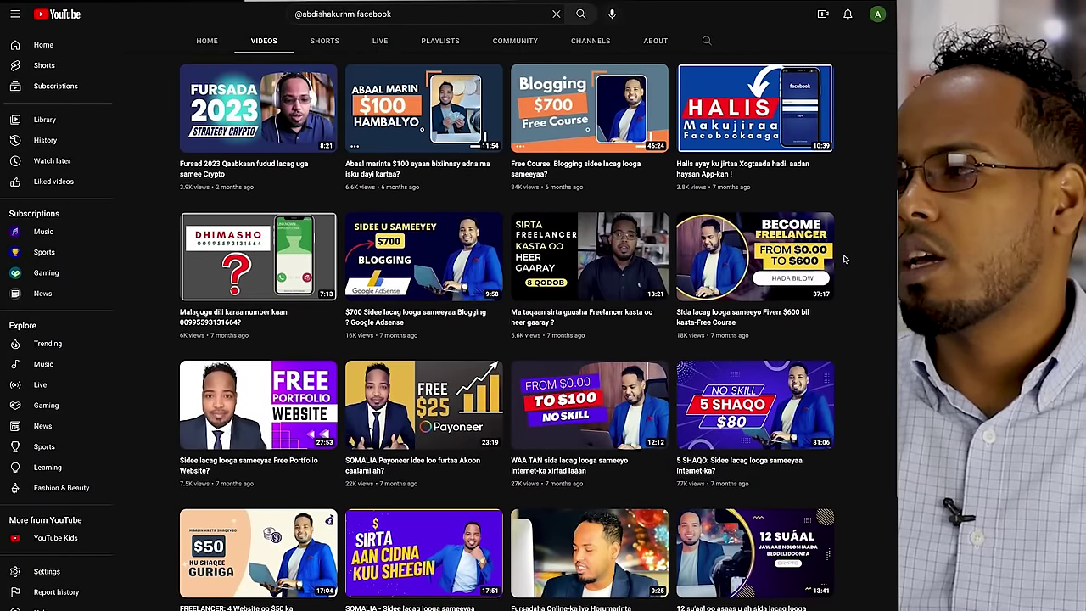
{"action": "scroll", "coordinate": [815, 238], "scroll_direction": "up", "scroll_amount": 2}
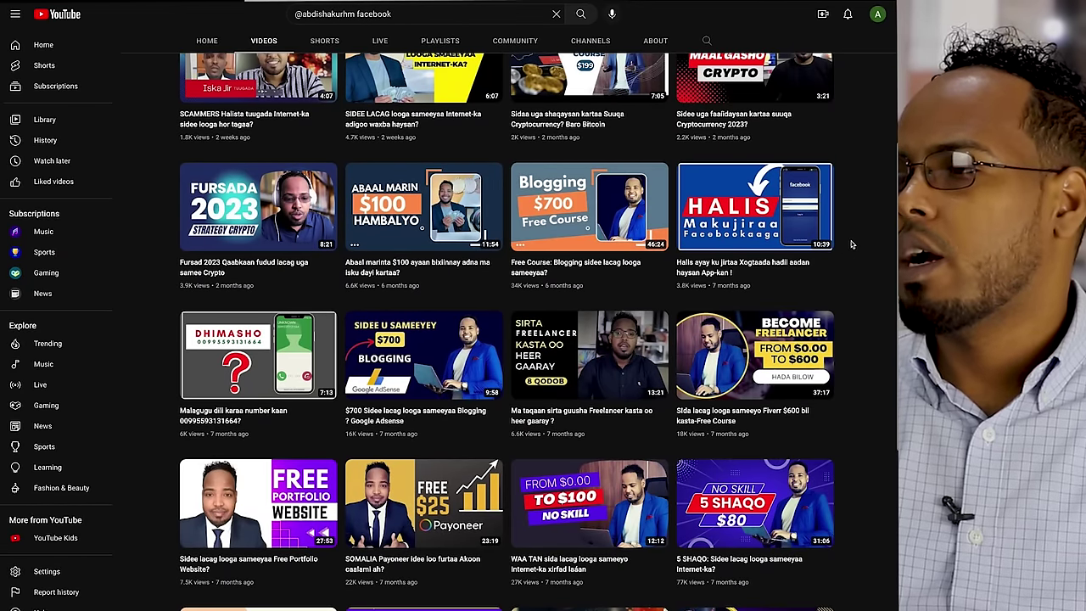
{"action": "mouse_move", "coordinate": [753, 272]}
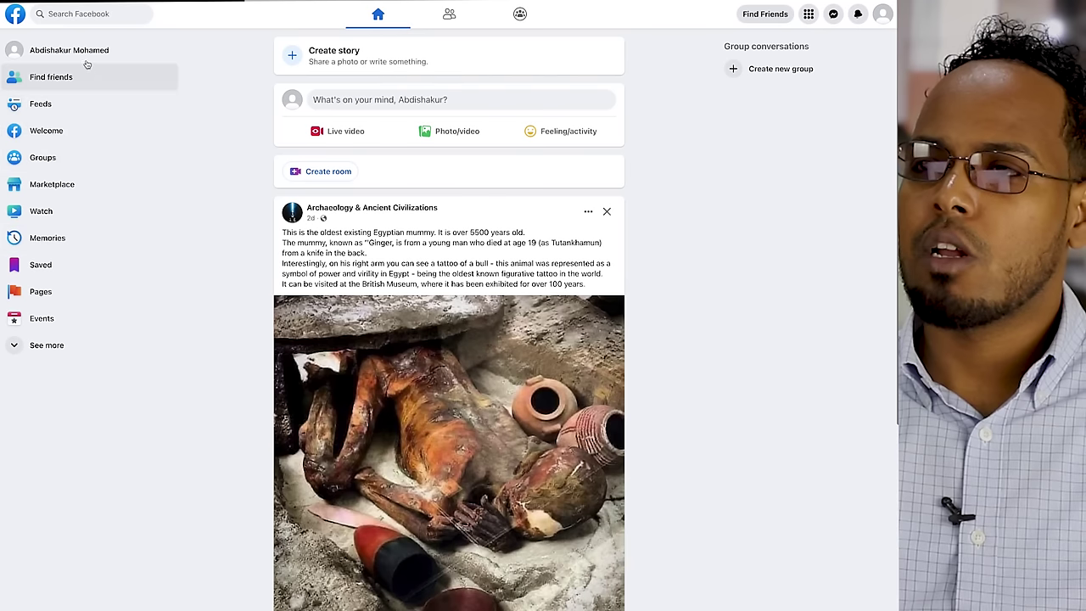
Go to Pages from the Facebook home feed's left sidebar.
{"action": "left_click", "coordinate": [77, 296]}
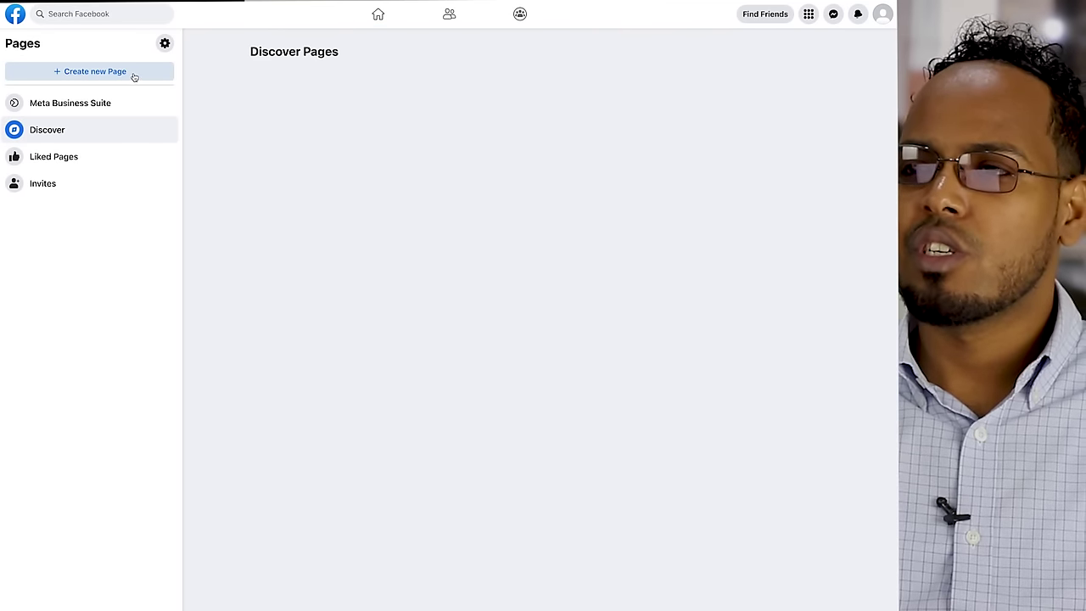
Start a new Page and name it 'Fursadaha Internetka', fixing a typo along the way.
{"action": "left_click", "coordinate": [133, 74]}
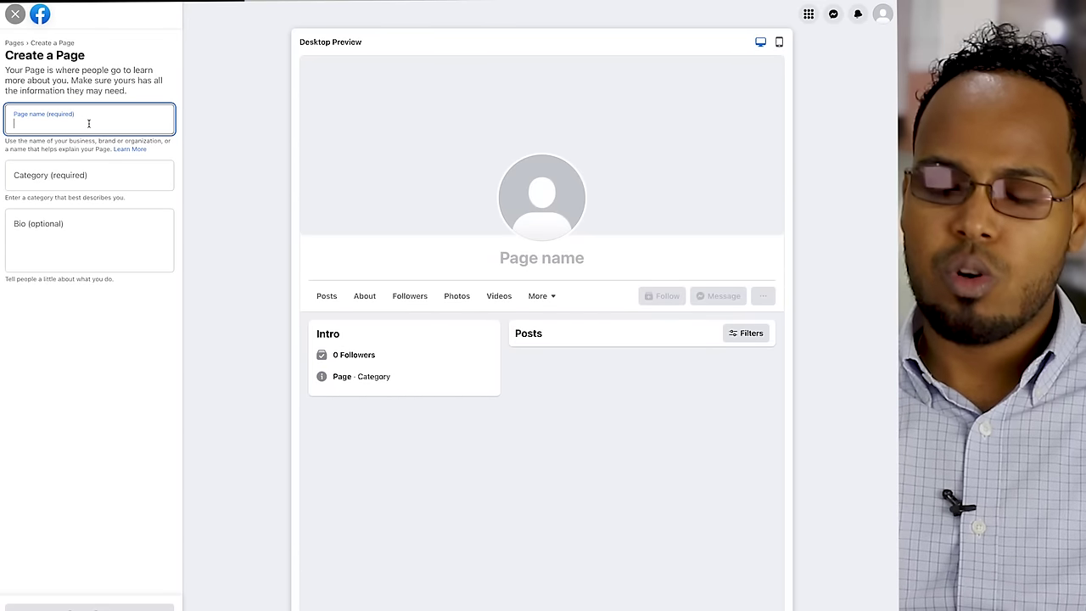
{"action": "type", "text": "Fur"}
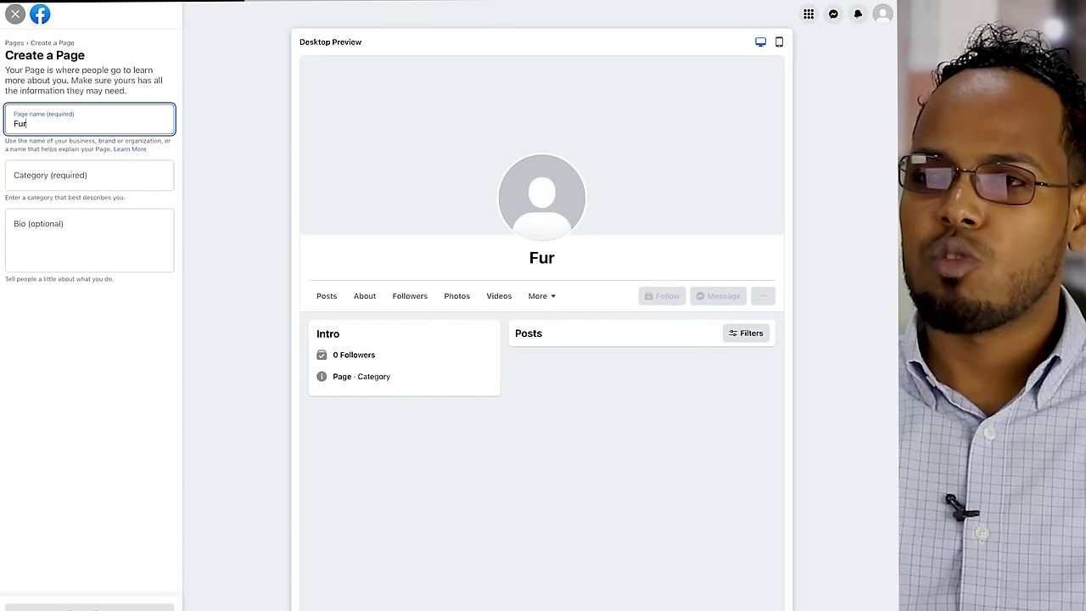
{"action": "type", "text": "saah"}
{"action": "key", "text": "BackSpace"}
{"action": "key", "text": "BackSpace"}
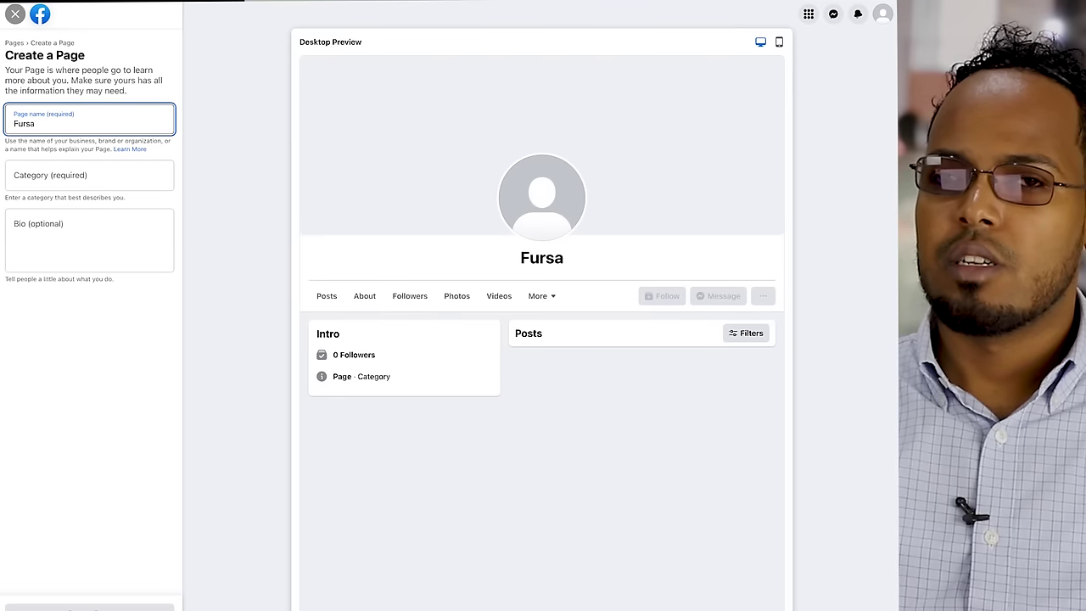
{"action": "type", "text": "daha In"}
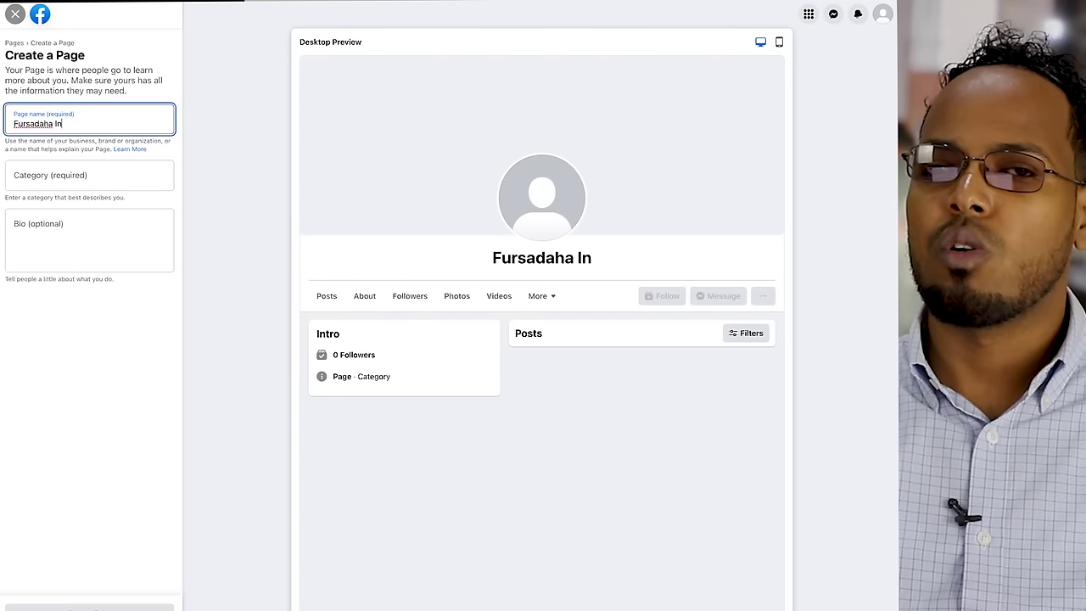
{"action": "type", "text": "ternet"}
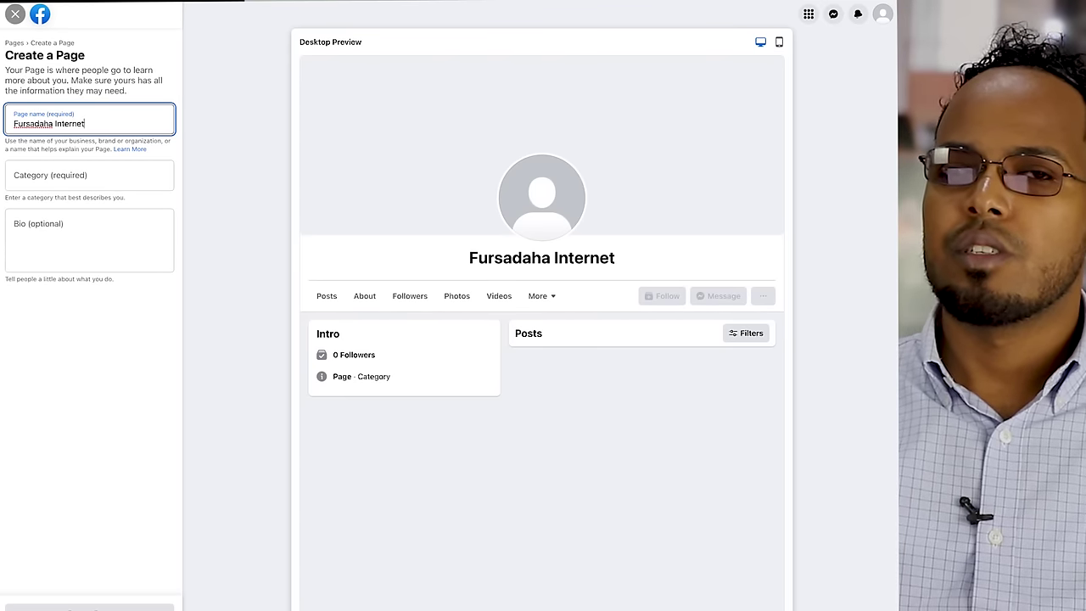
{"action": "type", "text": "ka"}
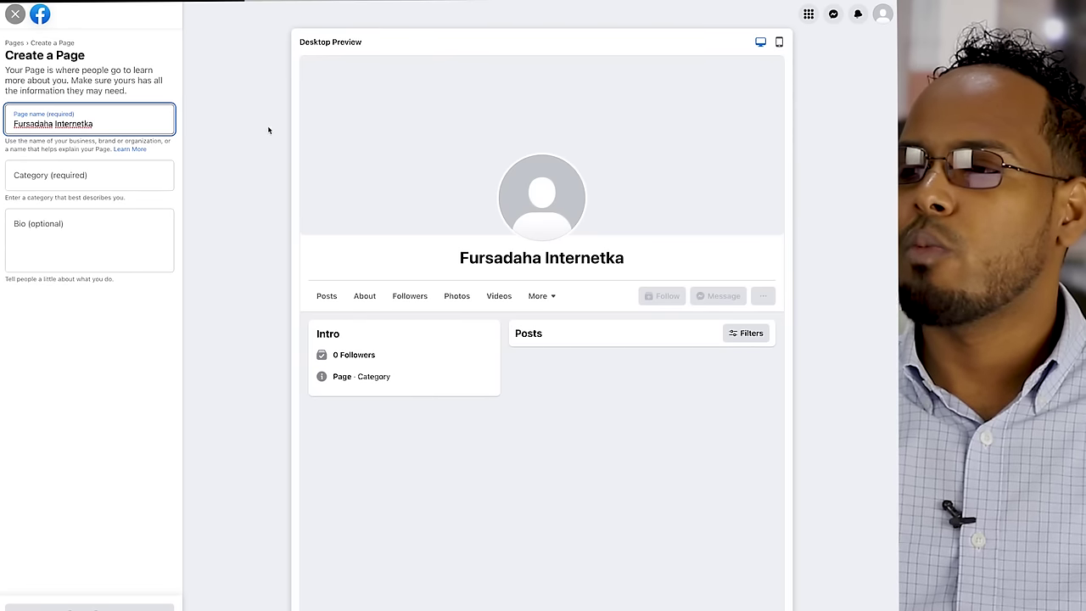
{"action": "left_click", "coordinate": [89, 177]}
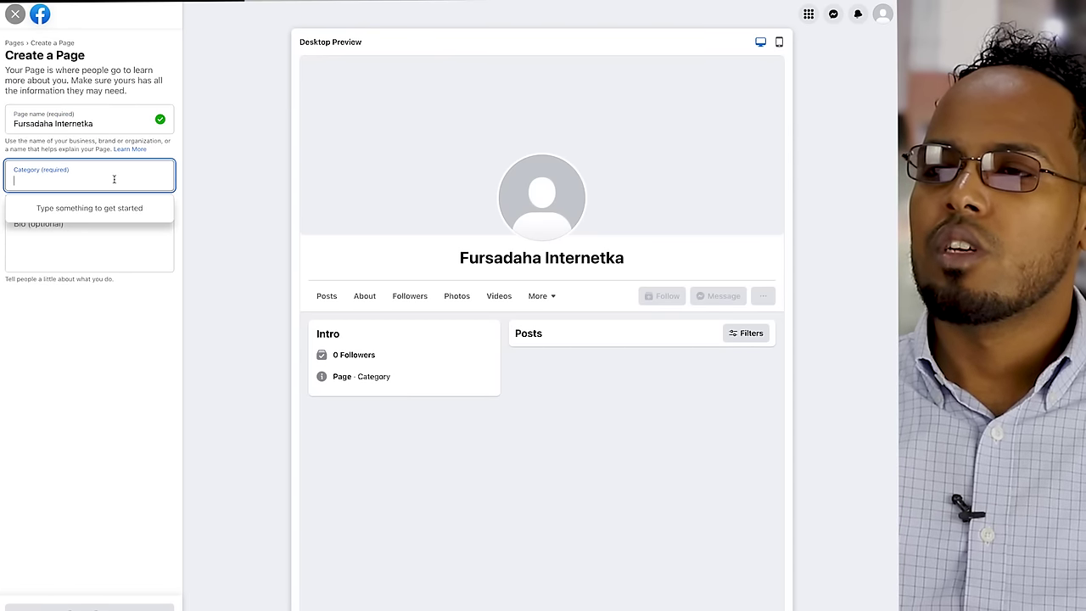
Choose the Digital creator category, write a Somali bio about online business information, and create the Page.
{"action": "type", "text": "creator"}
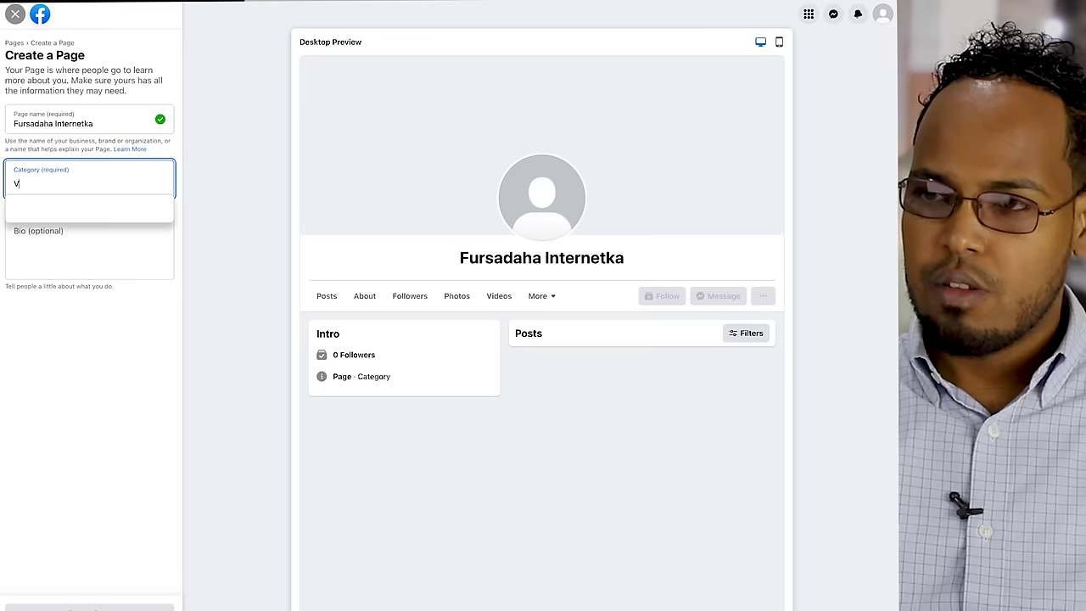
{"action": "left_click", "coordinate": [85, 214]}
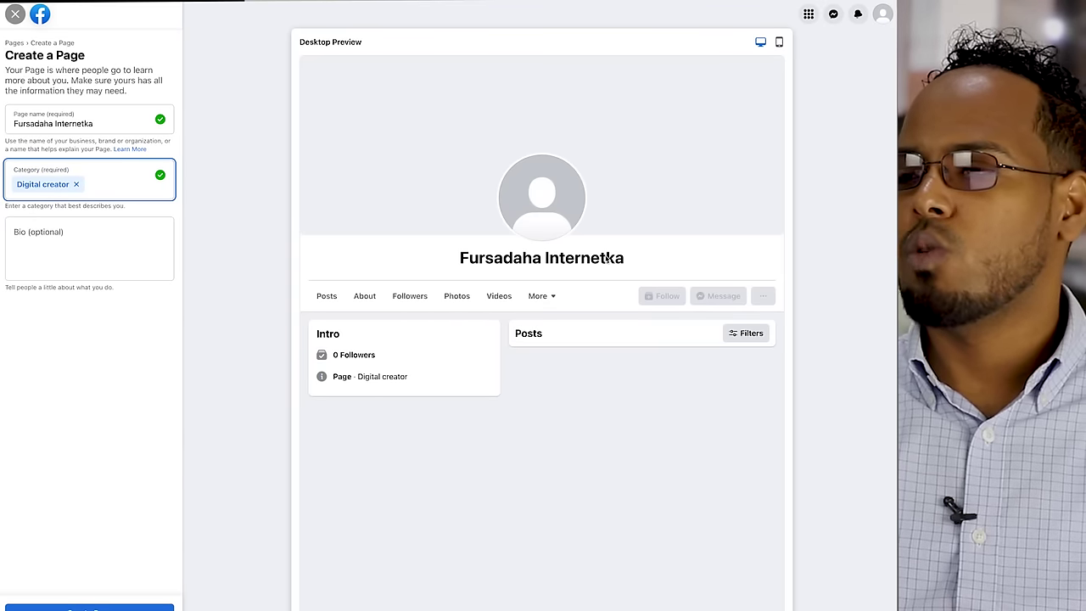
{"action": "left_click", "coordinate": [67, 235]}
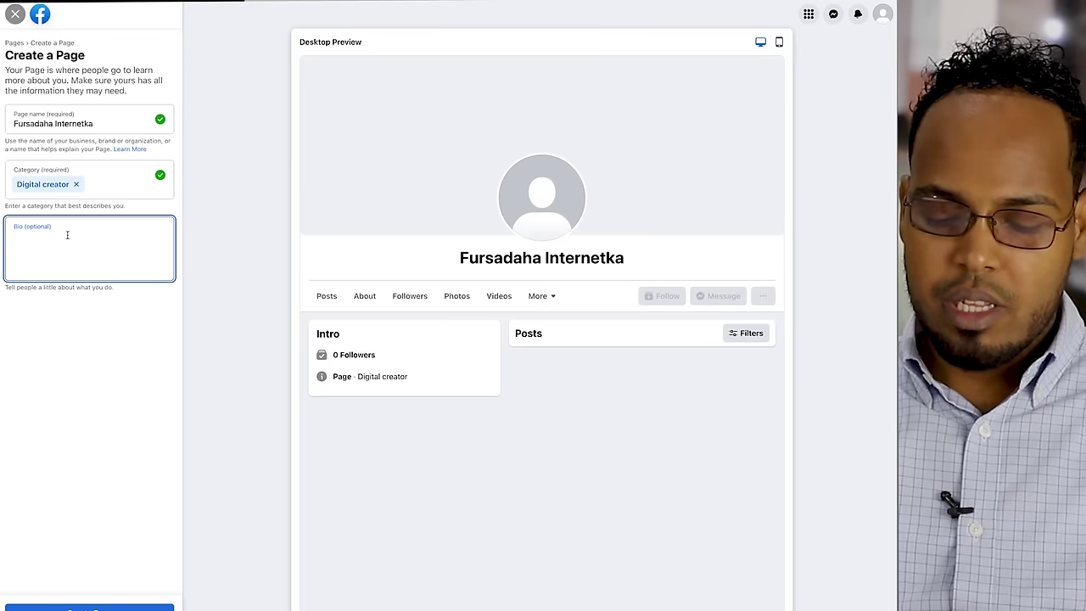
{"action": "type", "text": "ange"}
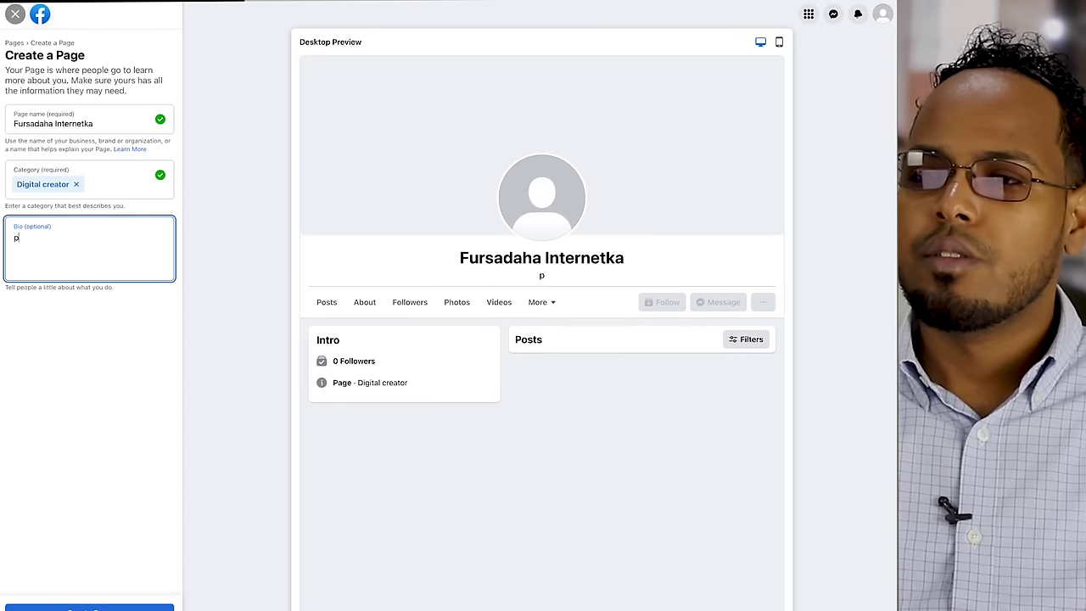
{"action": "key", "text": "BackSpace"}
{"action": "key", "text": "BackSpace"}
{"action": "key", "text": "BackSpace"}
{"action": "key", "text": "BackSpace"}
{"action": "type", "text": "Pag"}
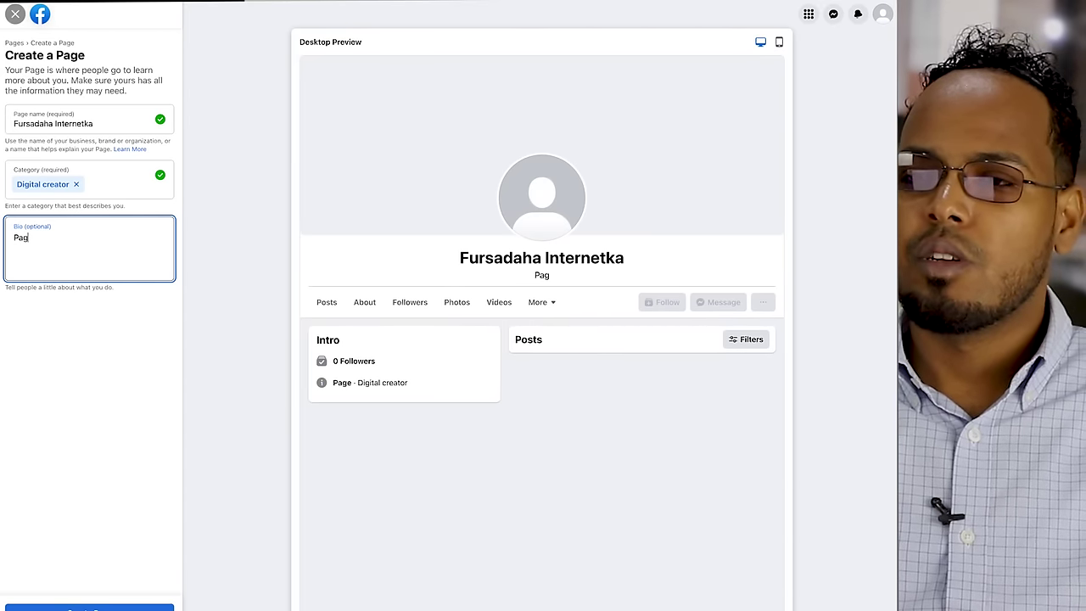
{"action": "type", "text": "e-kaan waxaan "}
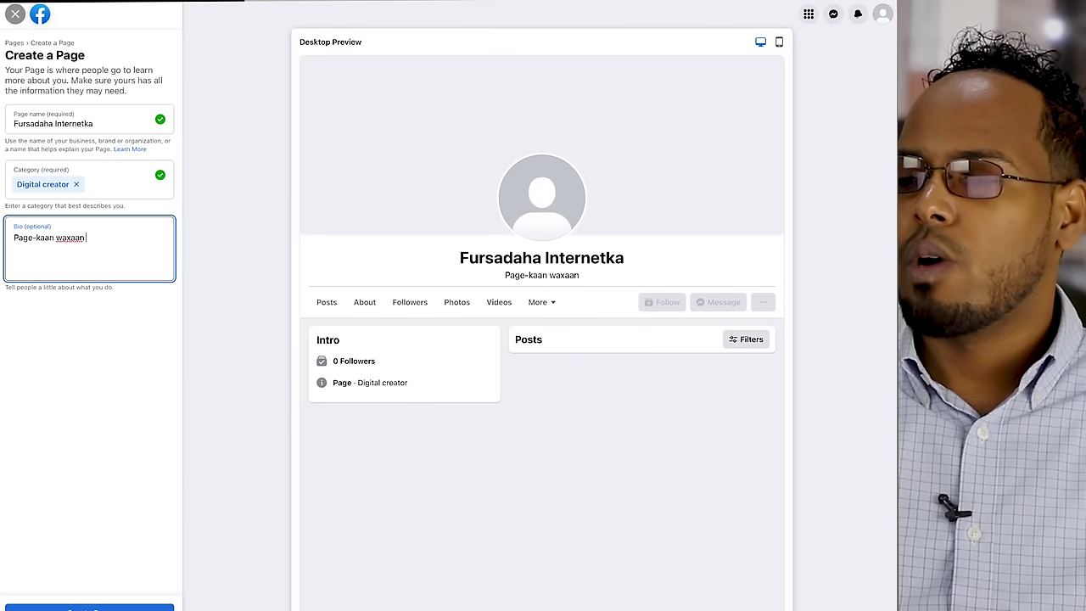
{"action": "type", "text": "ugu tala gala"}
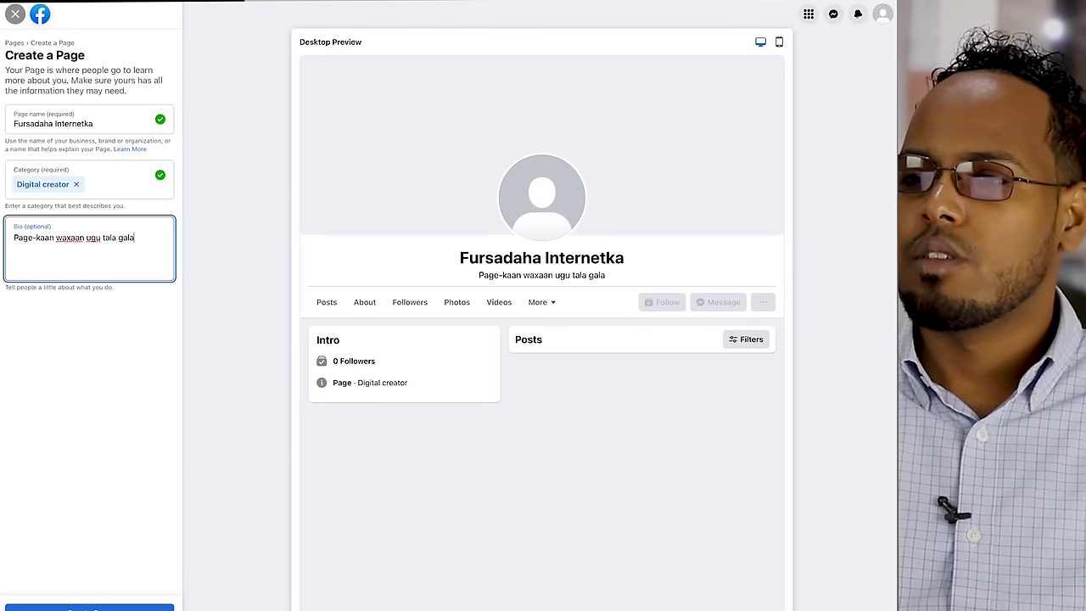
{"action": "type", "text": "y inaan ku so"}
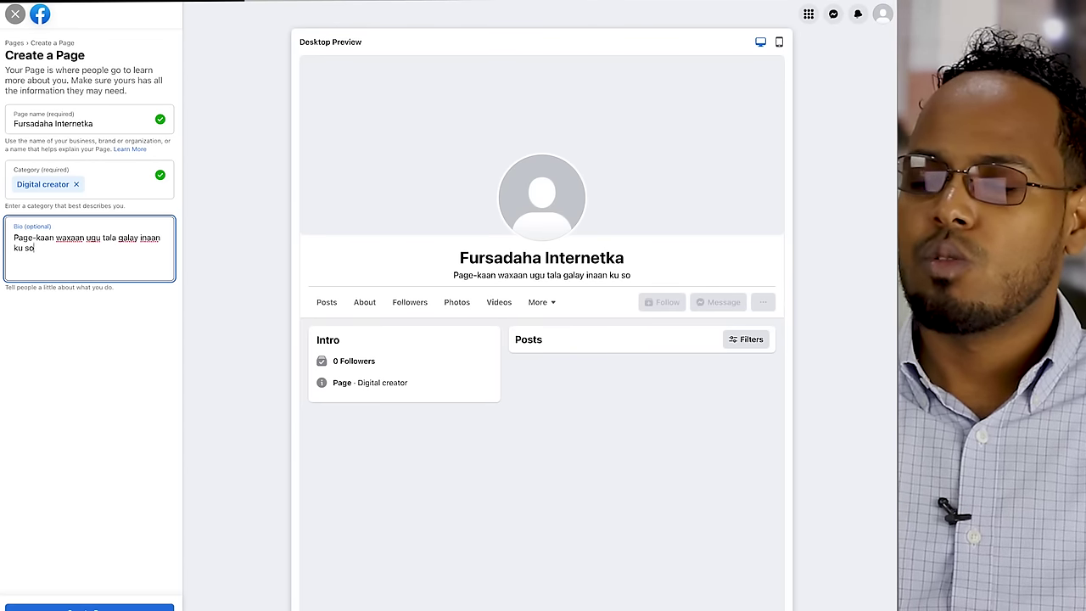
{"action": "type", "text": "o gudbiyo macluumaad"}
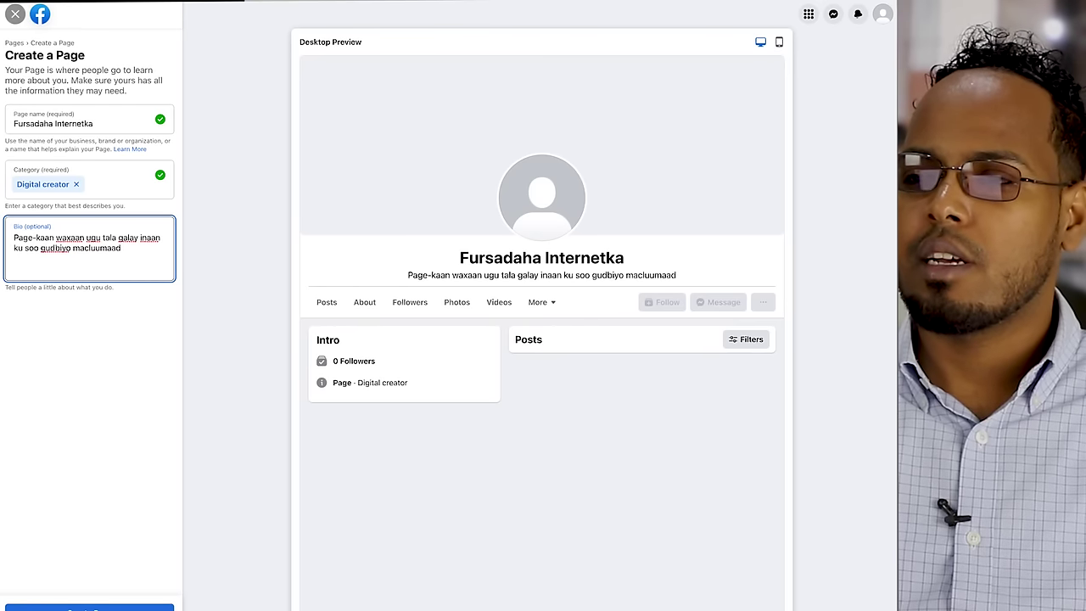
{"action": "type", "text": "ka la xiriira Ganacsiyada Online-ka"}
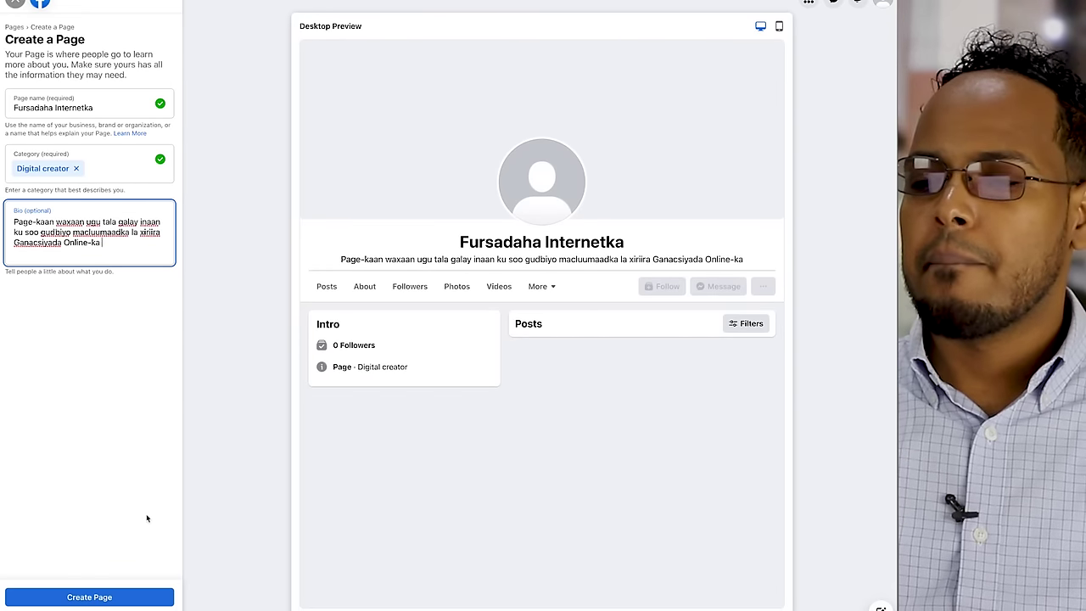
{"action": "left_click", "coordinate": [129, 594]}
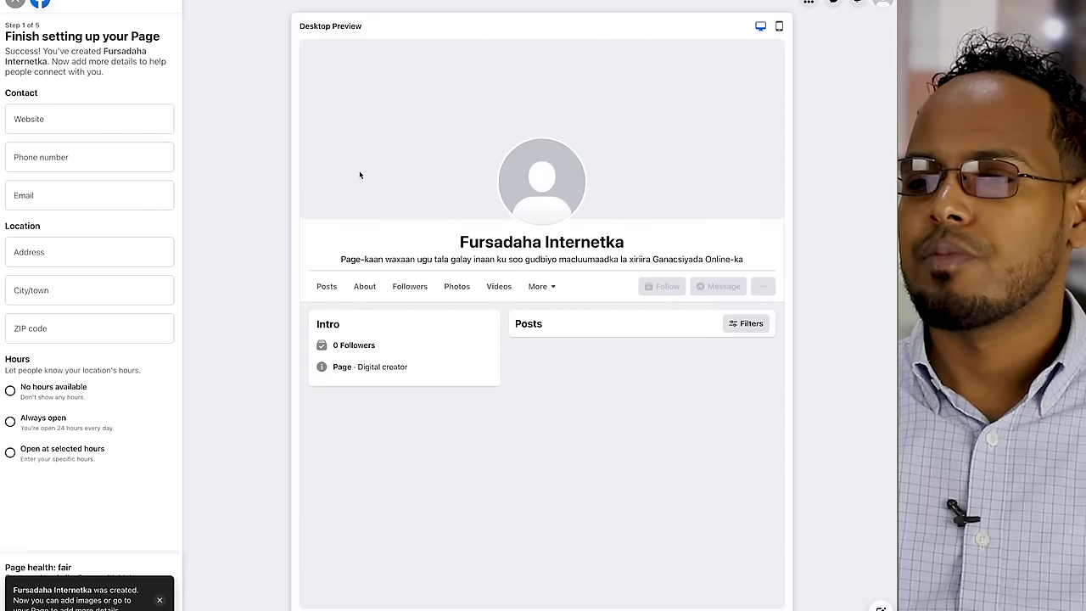
Skip the website field and enter the Page's contact e-mail address.
{"action": "left_click", "coordinate": [60, 119]}
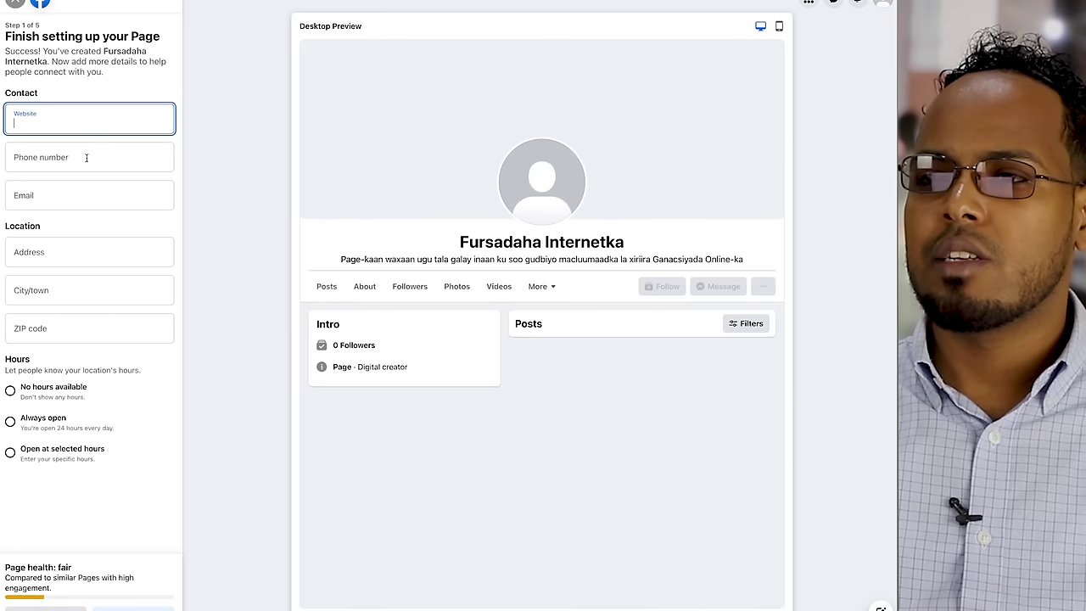
{"action": "left_click", "coordinate": [78, 158]}
{"action": "left_click", "coordinate": [59, 198]}
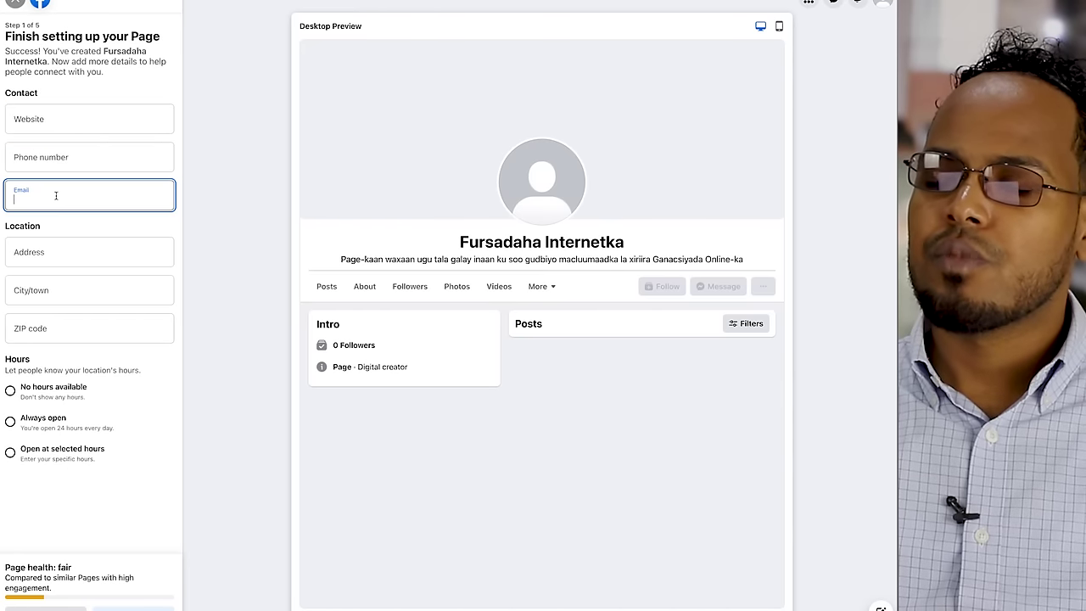
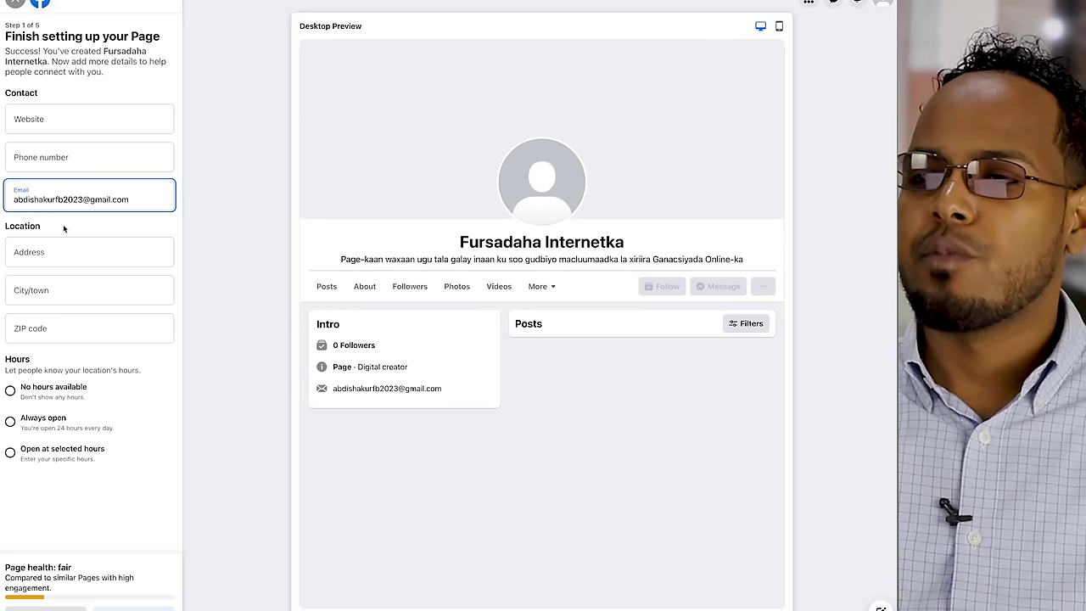
{"action": "left_click", "coordinate": [68, 248]}
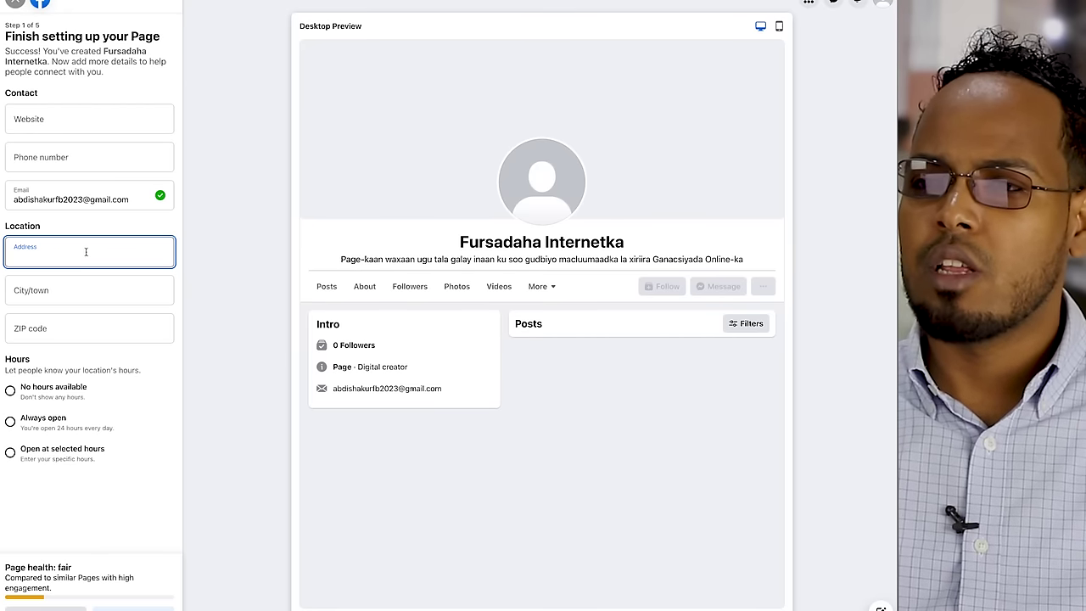
Leave the street address, city/town and ZIP location fields empty and continue.
{"action": "left_click", "coordinate": [93, 287]}
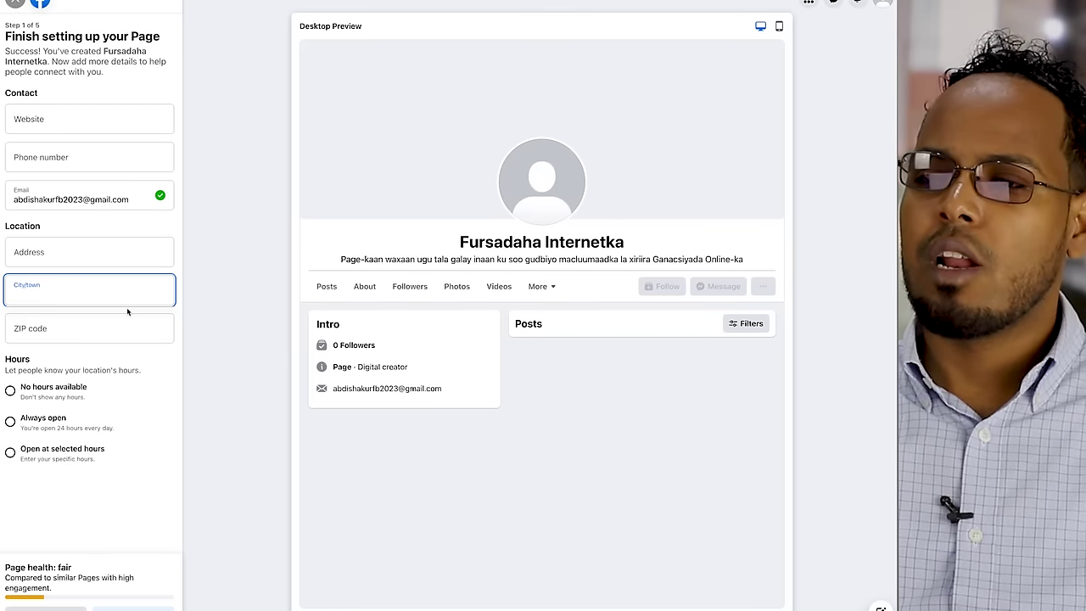
{"action": "key", "text": "Tab"}
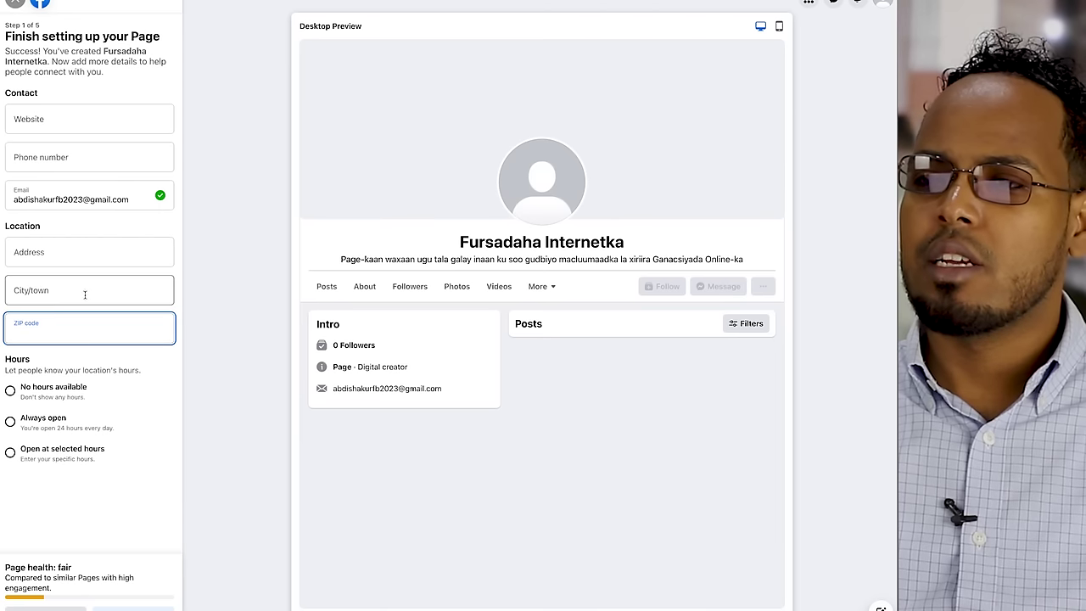
{"action": "left_click", "coordinate": [85, 243]}
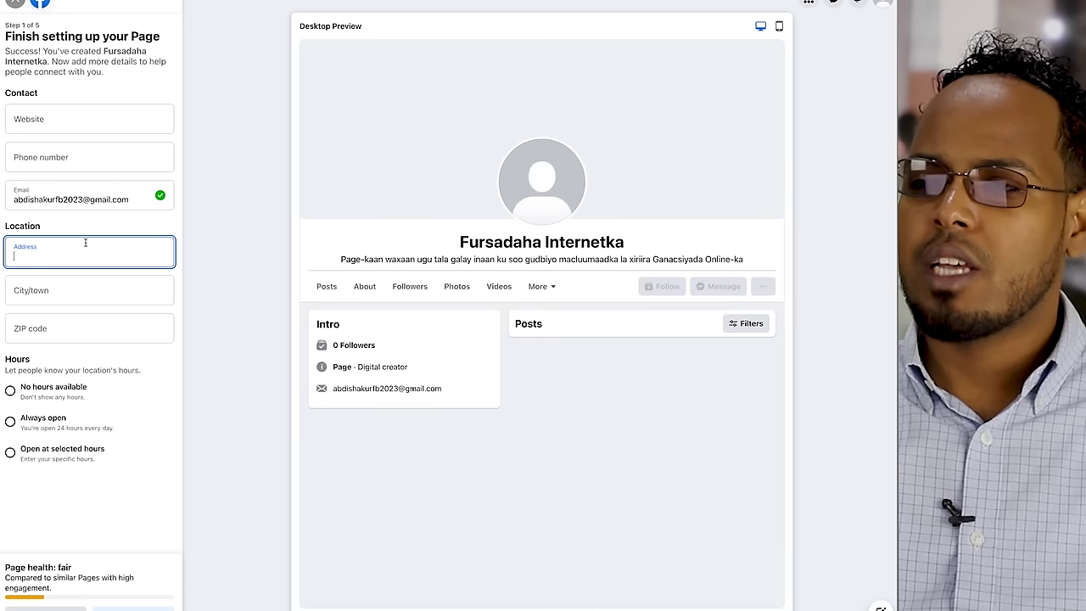
{"action": "left_click", "coordinate": [159, 381]}
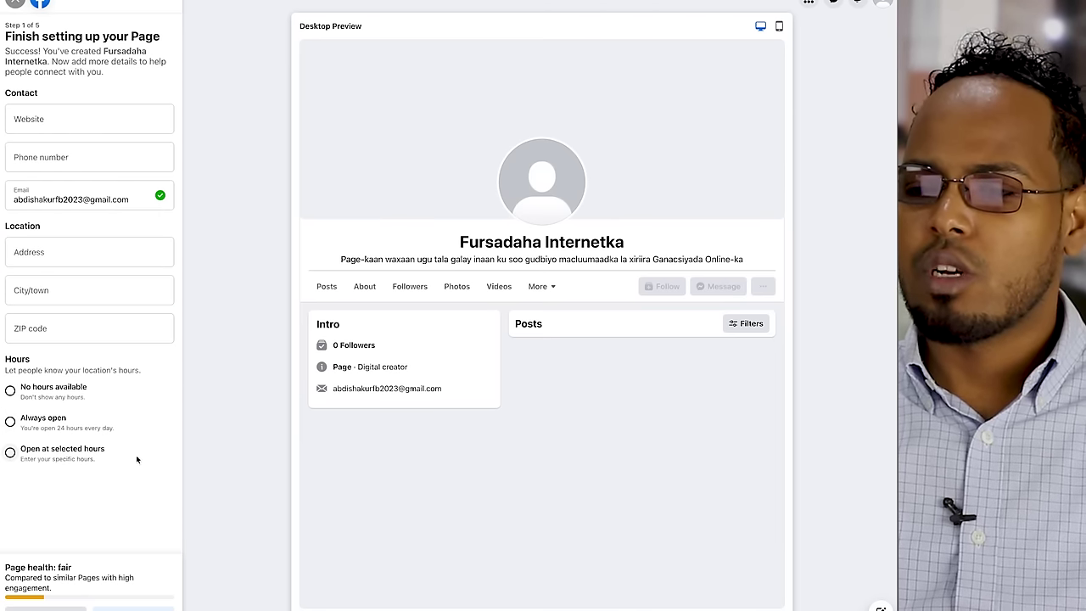